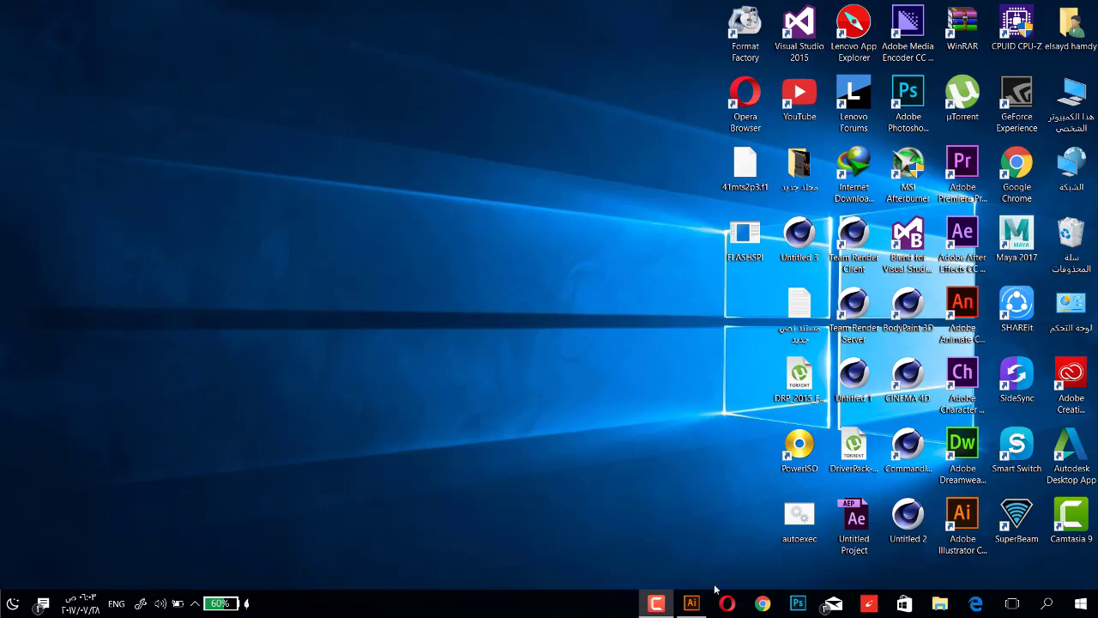
# Step: Create a new 210 × 297 mm A4 portrait CMYK document from the A4 preset
pyautogui.click(692, 603)
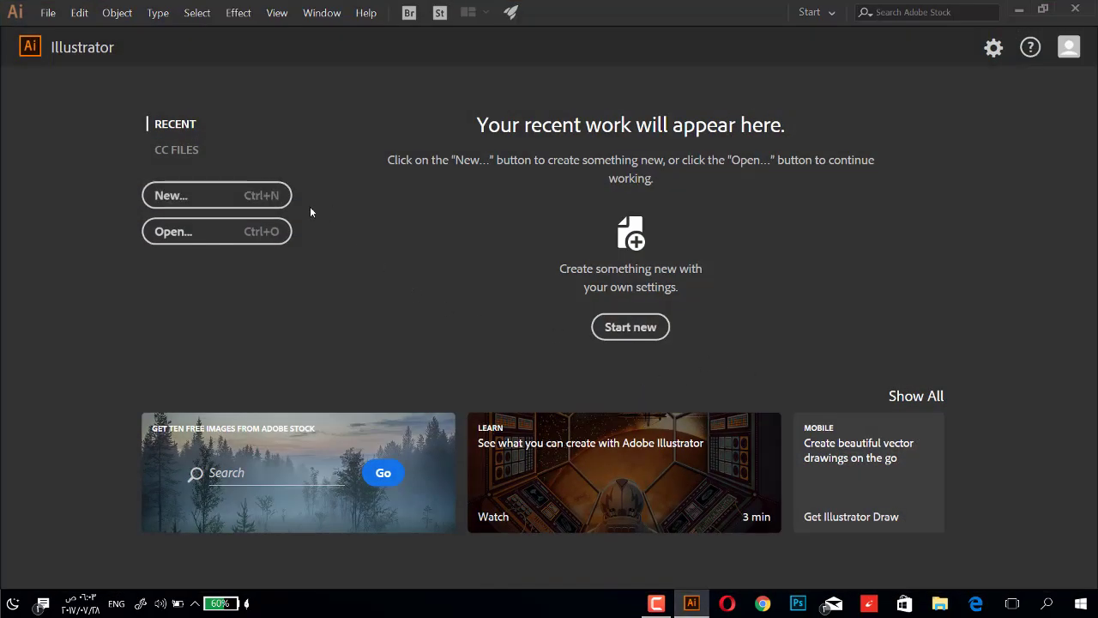
pyautogui.click(263, 200)
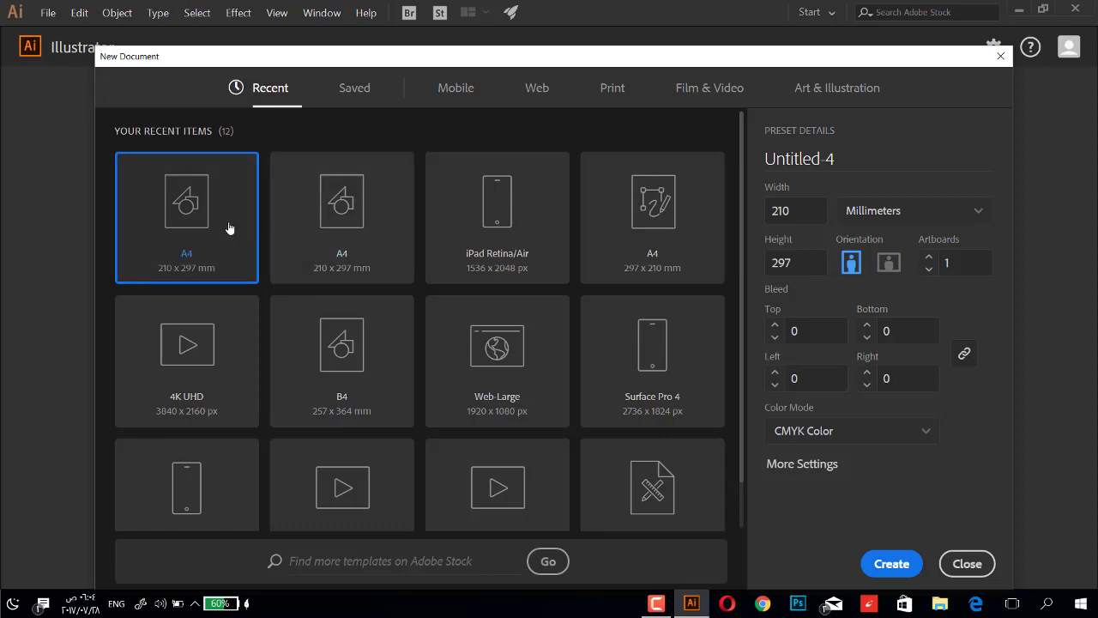
pyautogui.doubleClick(228, 228)
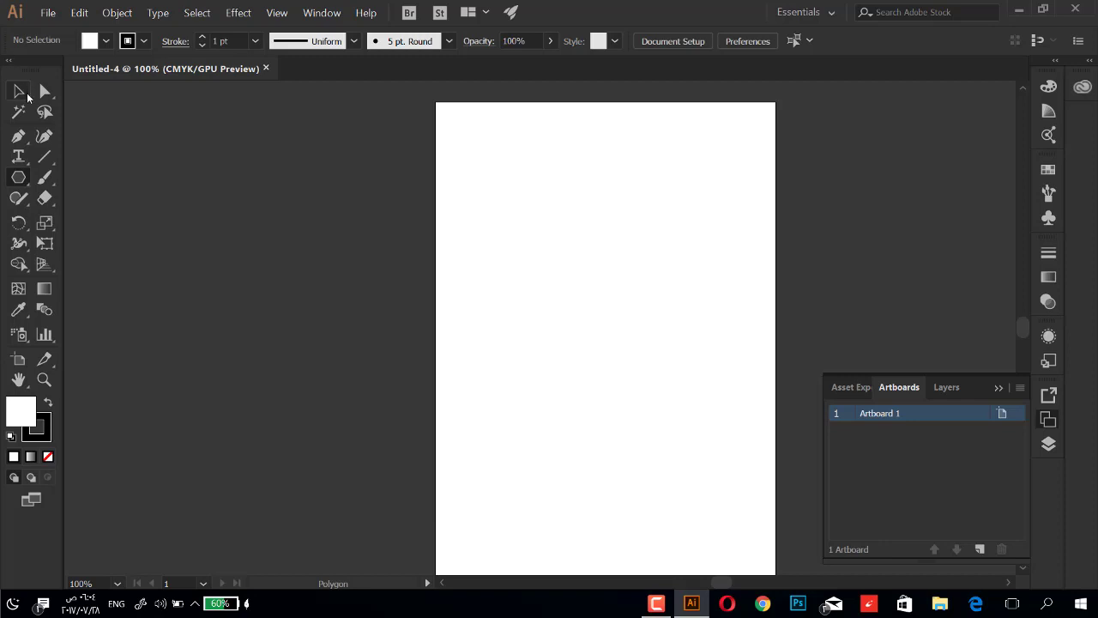
# Step: Toggle the Layers, Artboards and Asset Export panels in the right-hand dock
pyautogui.click(19, 91)
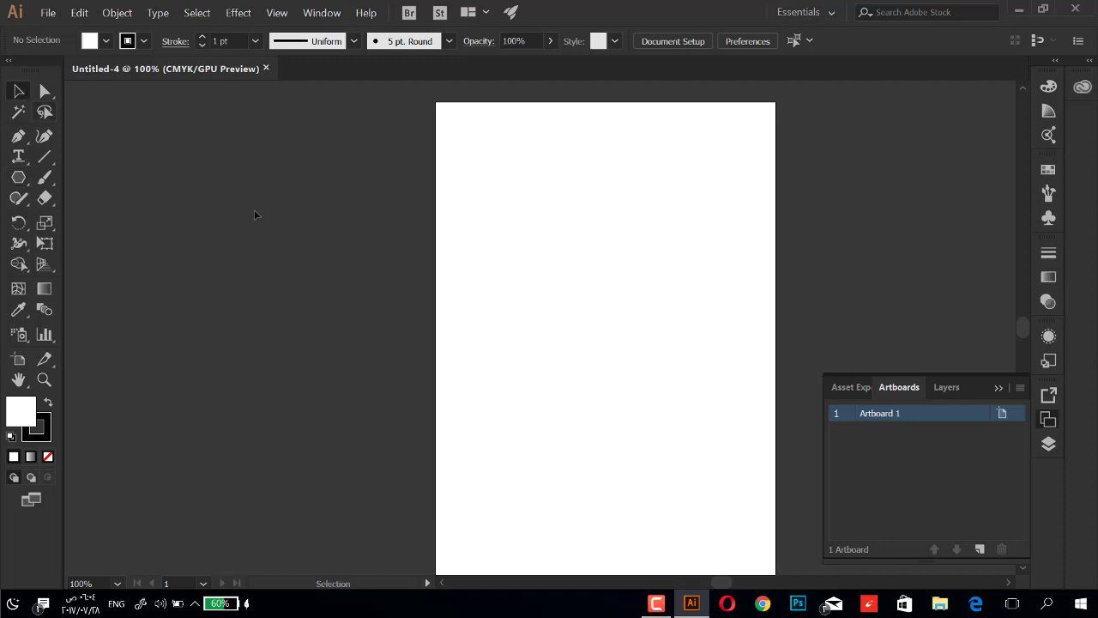
pyautogui.click(953, 388)
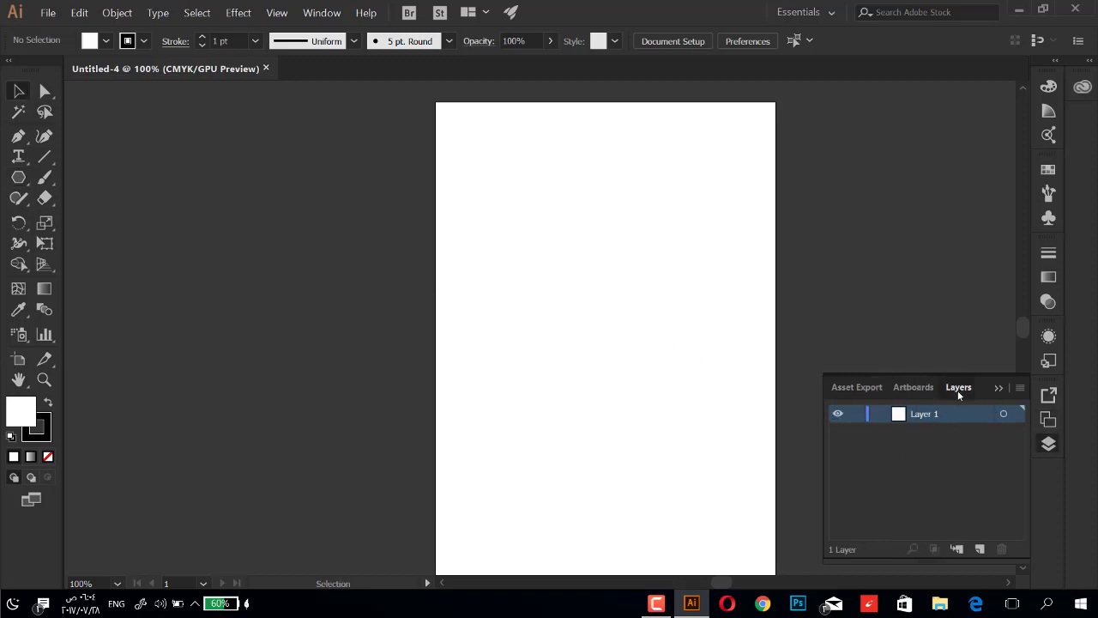
pyautogui.click(1049, 441)
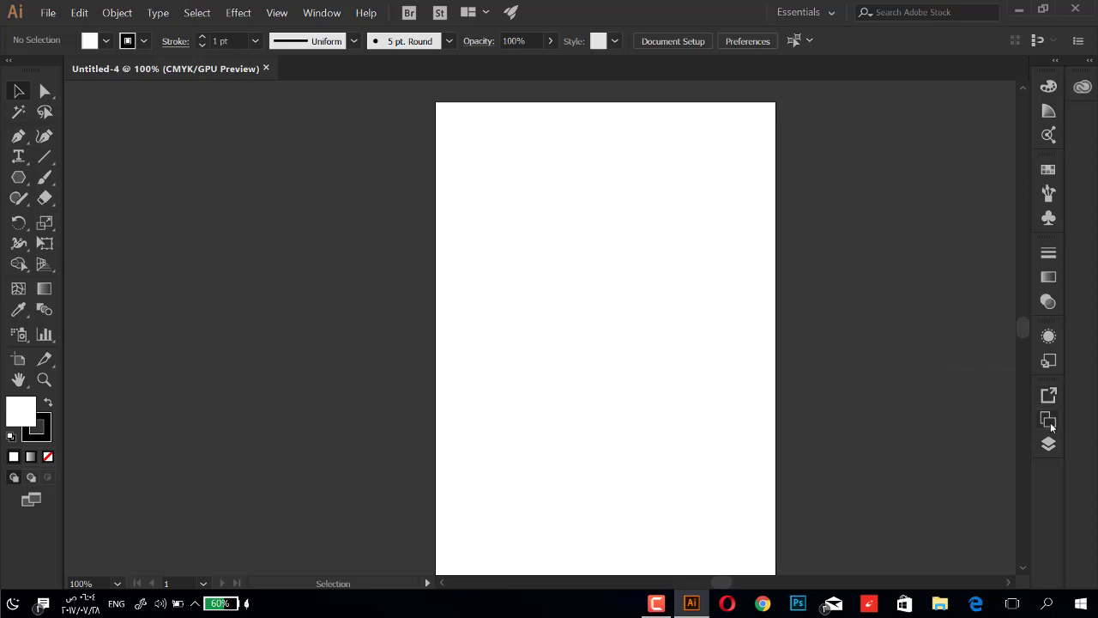
pyautogui.click(1052, 417)
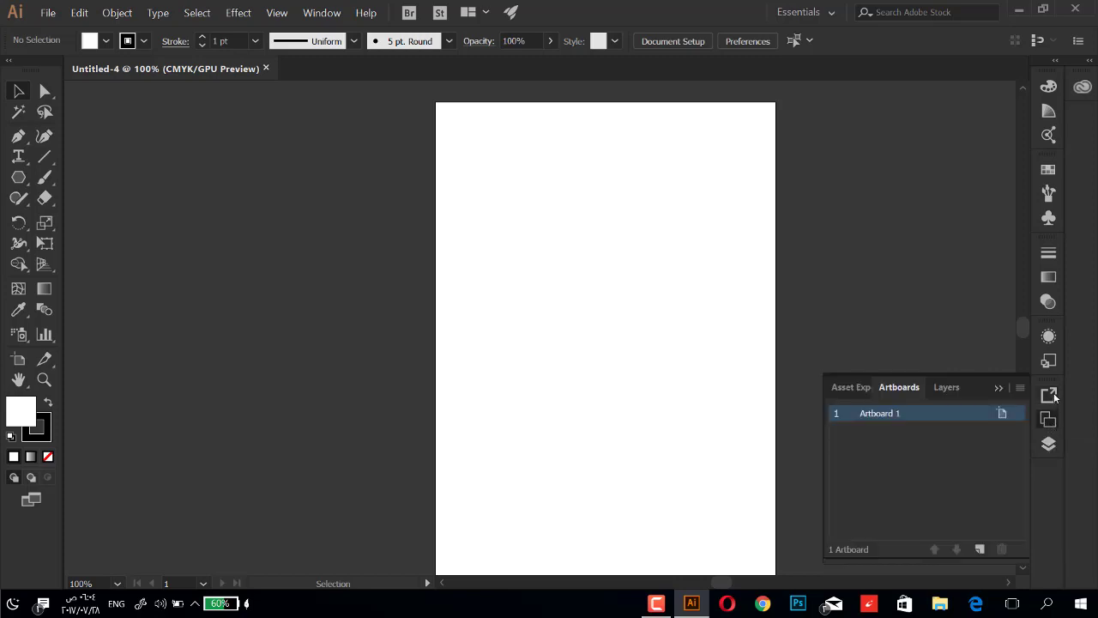
pyautogui.click(1048, 395)
pyautogui.click(1058, 439)
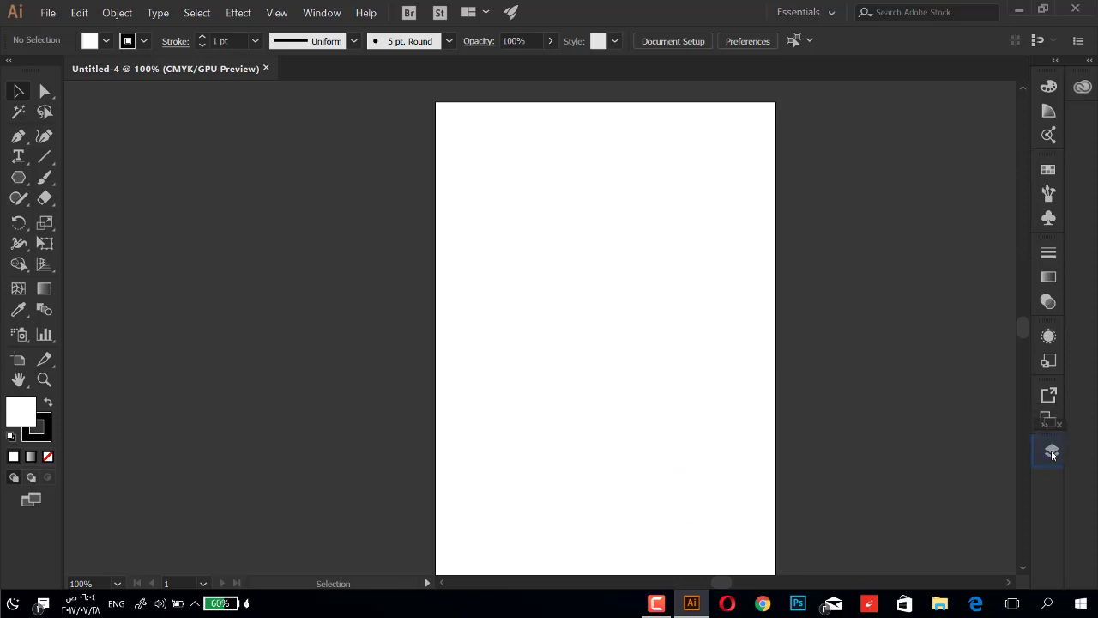
pyautogui.click(1049, 457)
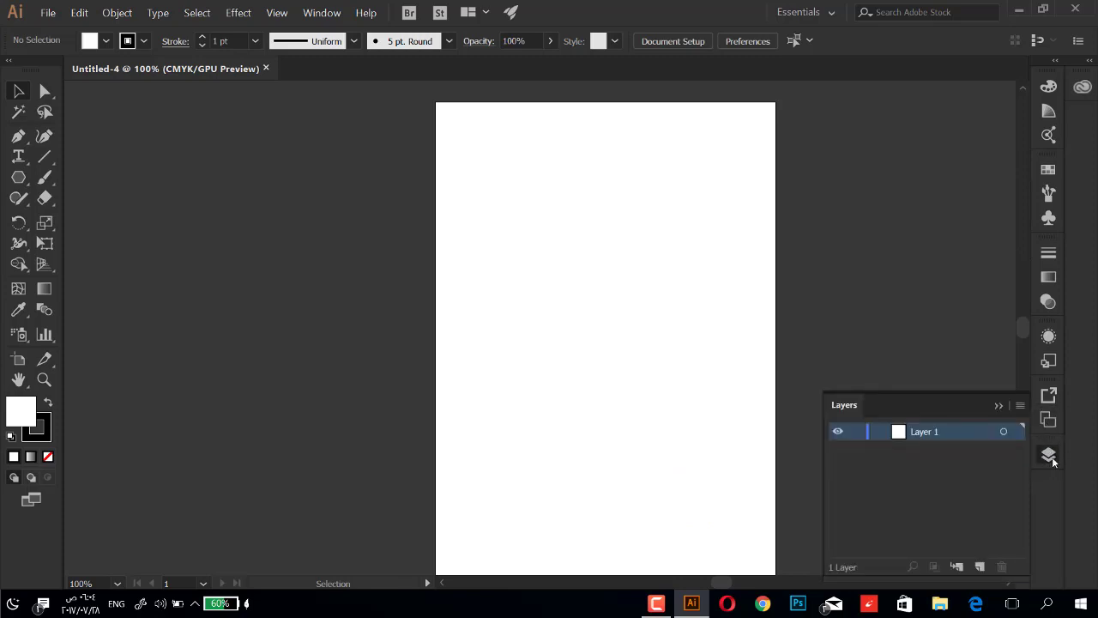
pyautogui.click(1050, 459)
pyautogui.click(1052, 456)
pyautogui.click(1050, 418)
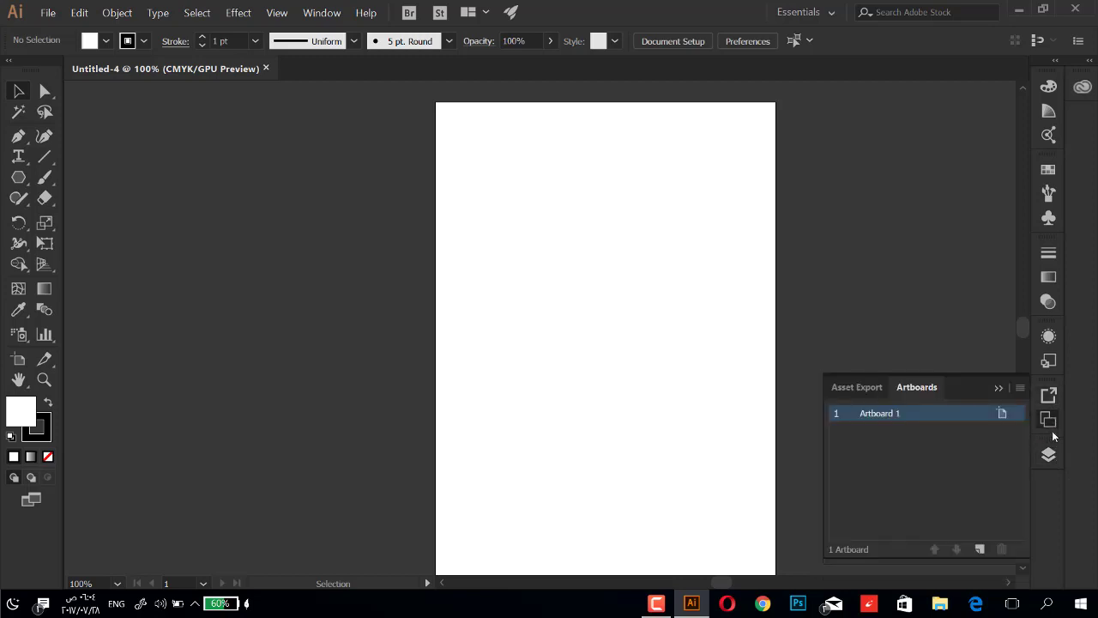
pyautogui.click(1050, 454)
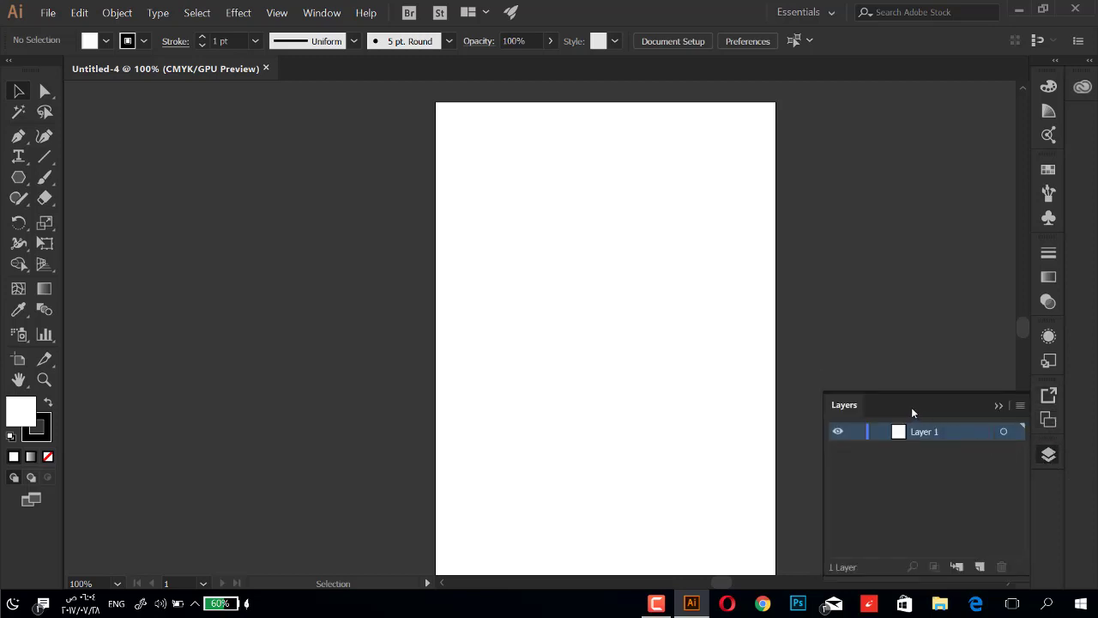
# Step: Dock the Layers panel, move its tab ahead of Artboards, and select Layer 1
pyautogui.moveTo(911, 412); pyautogui.dragTo(1053, 432)
pyautogui.click(1051, 448)
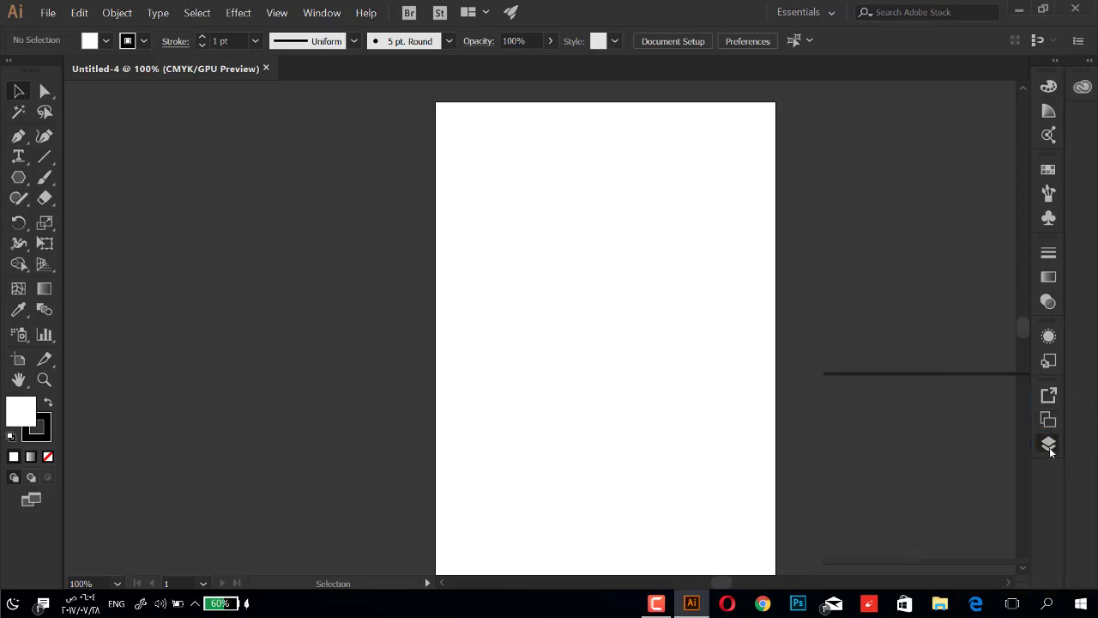
pyautogui.moveTo(962, 389); pyautogui.dragTo(881, 389)
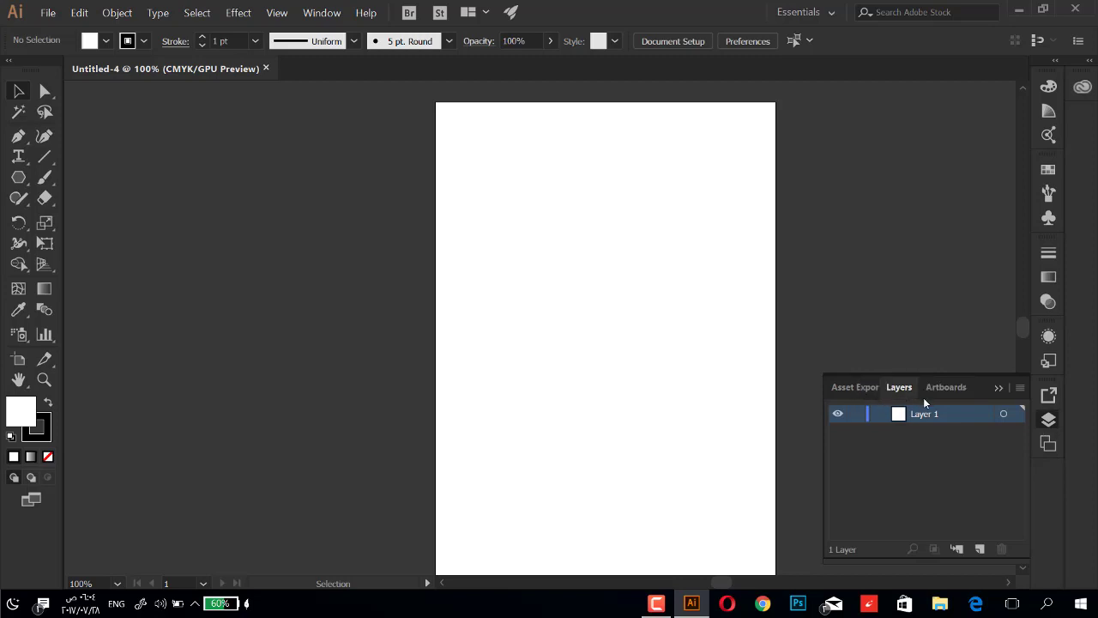
pyautogui.click(942, 440)
pyautogui.click(914, 415)
pyautogui.click(331, 18)
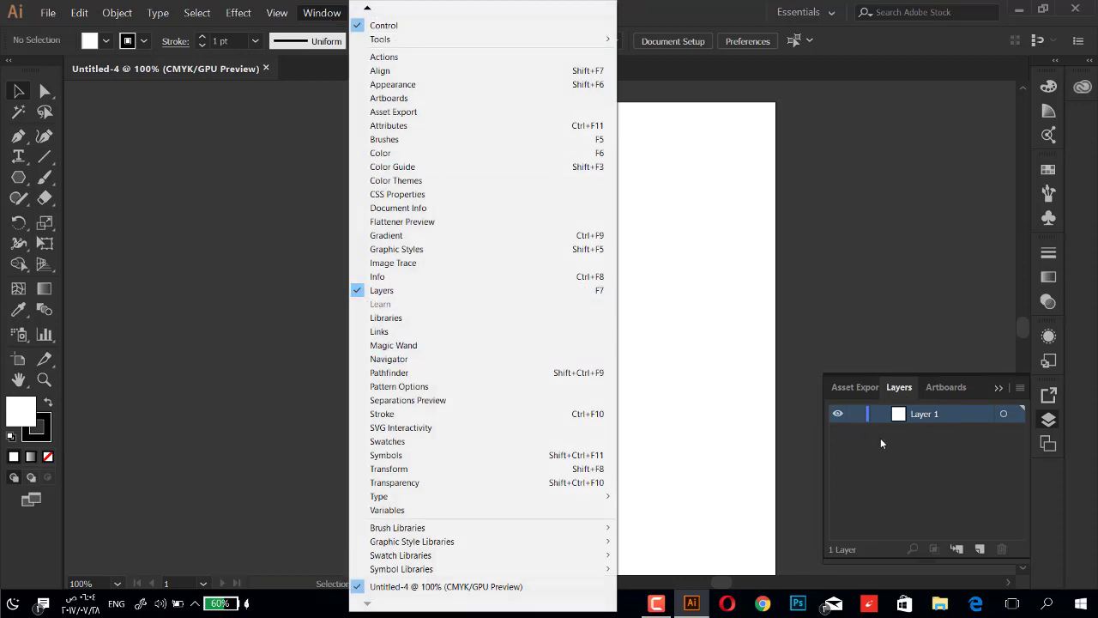
pyautogui.click(911, 450)
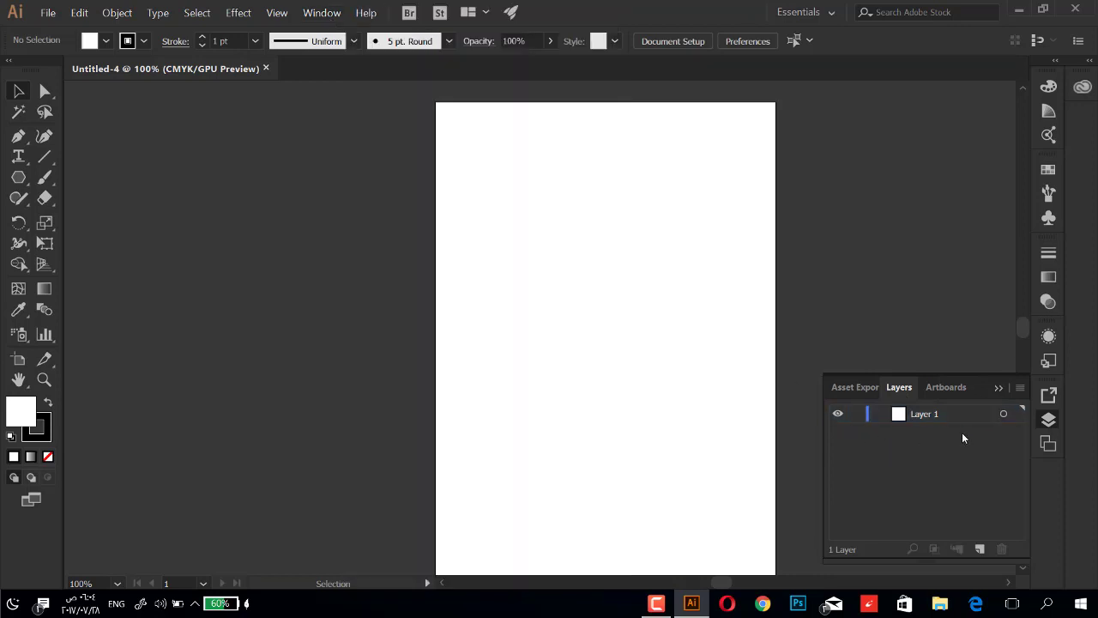
pyautogui.click(943, 415)
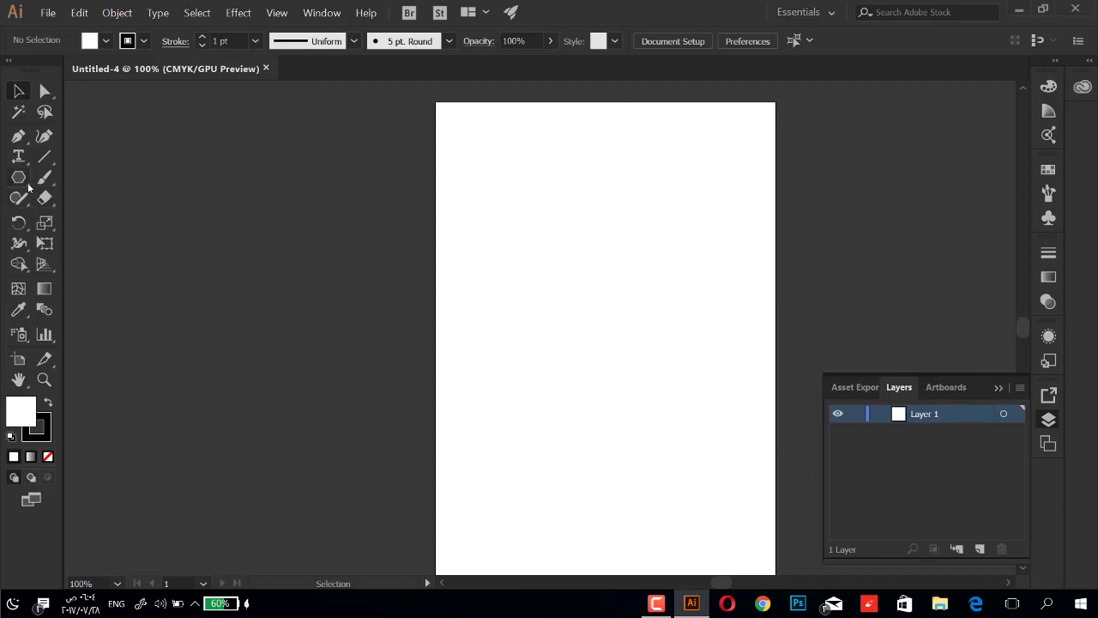
# Step: Draw a dark green rectangle in the page's upper half and expand Layer 1 to show it
pyautogui.moveTo(26, 184); pyautogui.dragTo(112, 179)
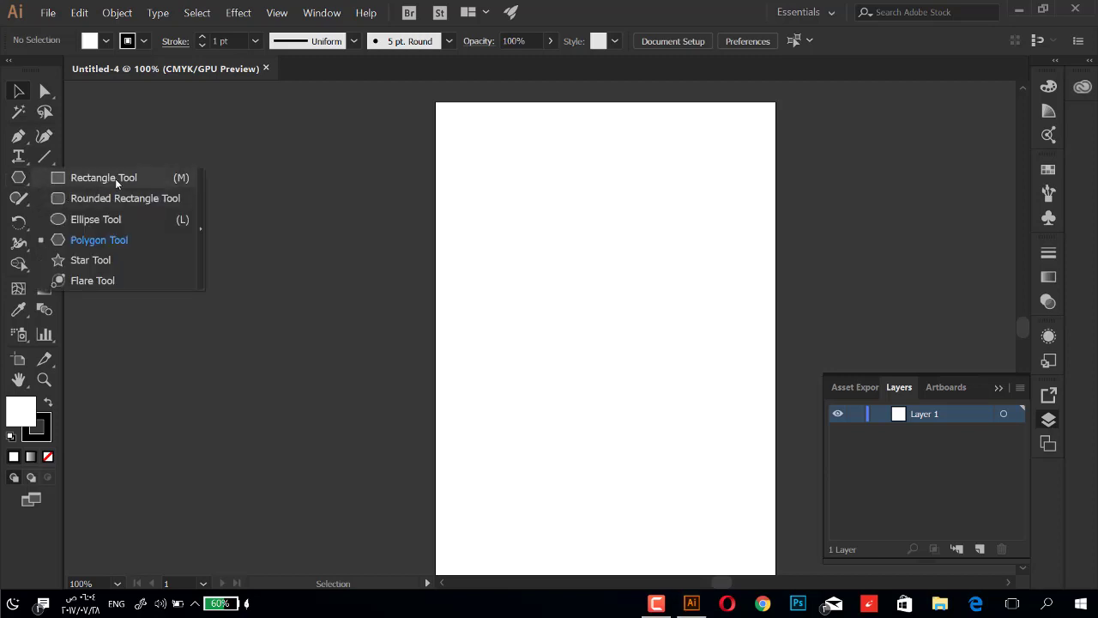
pyautogui.moveTo(717, 176); pyautogui.dragTo(521, 296)
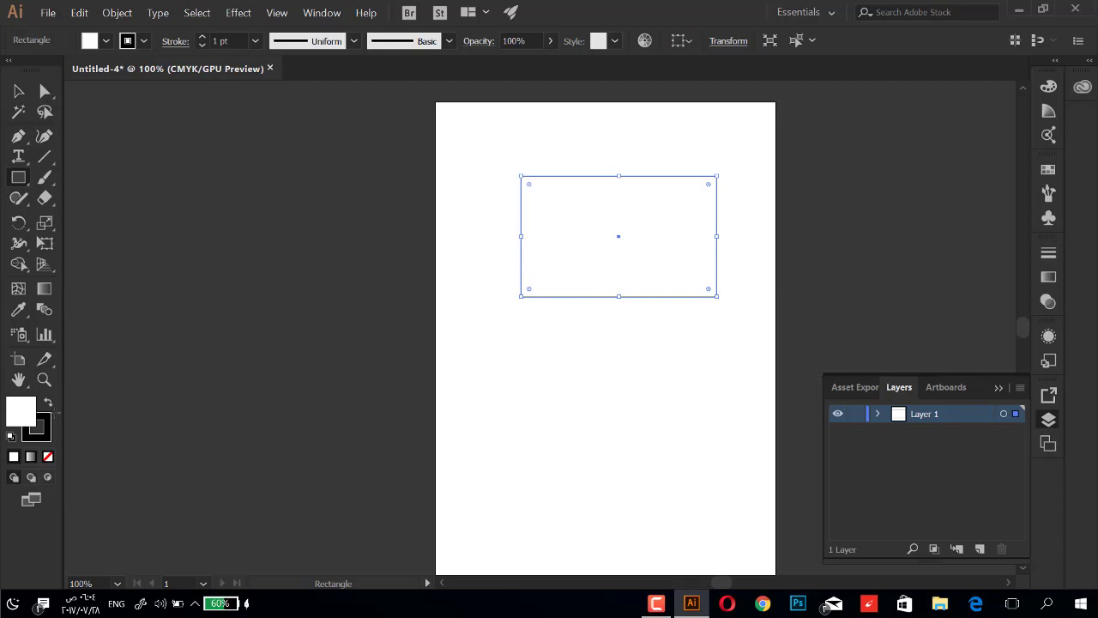
pyautogui.click(90, 39)
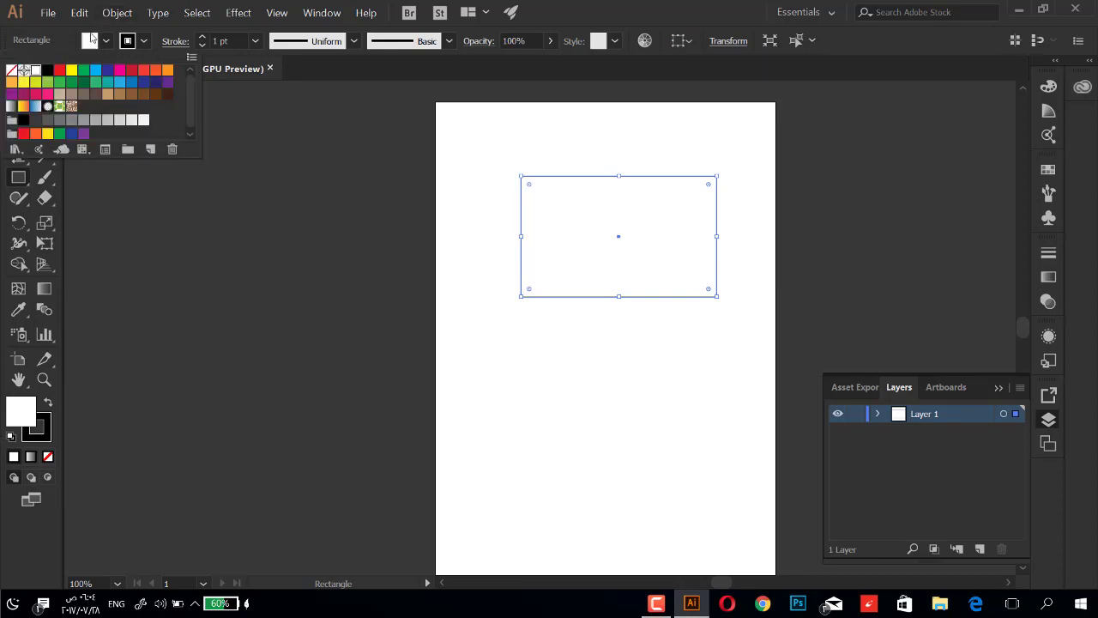
pyautogui.click(83, 81)
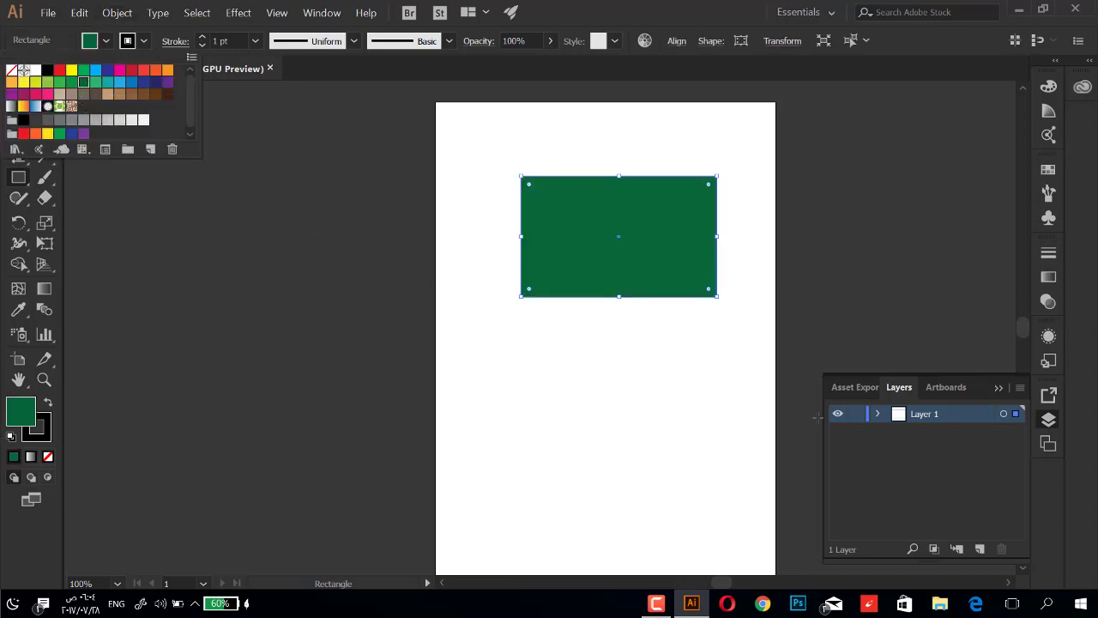
pyautogui.click(922, 445)
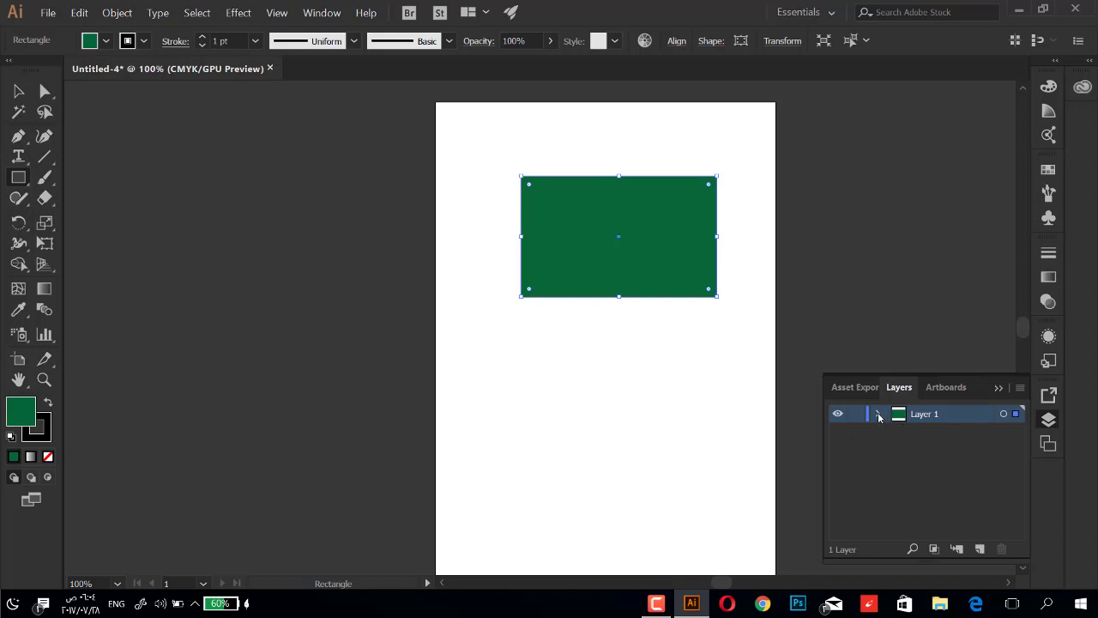
pyautogui.click(878, 414)
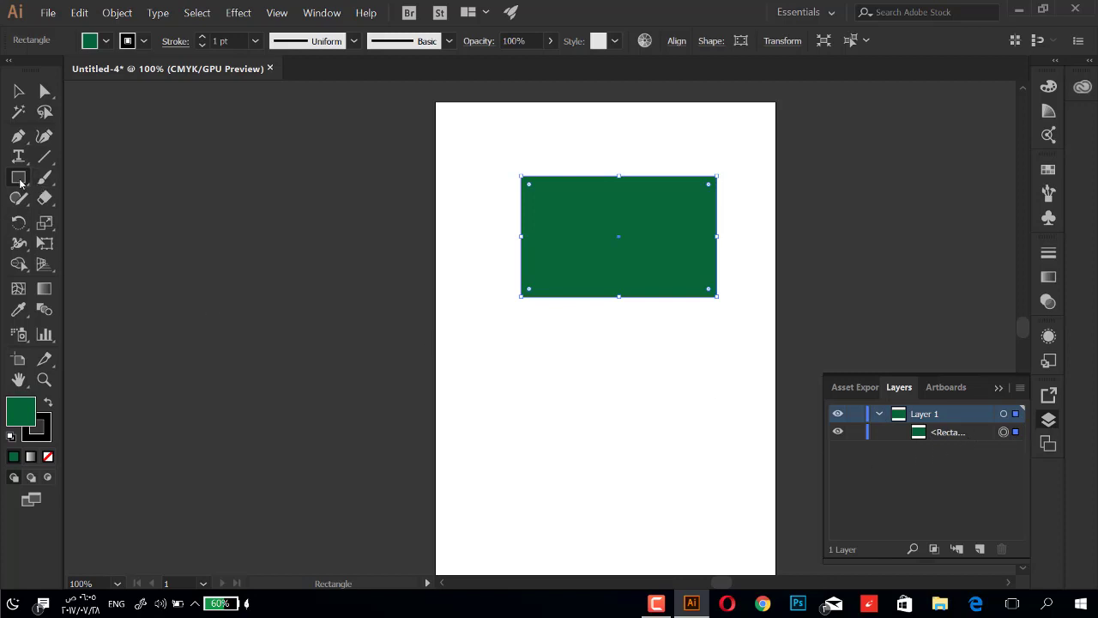
# Step: Draw an ellipse below the rectangle and select both shapes in the Layers panel
pyautogui.moveTo(18, 177)
pyautogui.mouseDown()
pyautogui.moveTo(82, 234)
pyautogui.moveTo(77, 219)
pyautogui.mouseUp()
pyautogui.moveTo(631, 365); pyautogui.dragTo(561, 411)
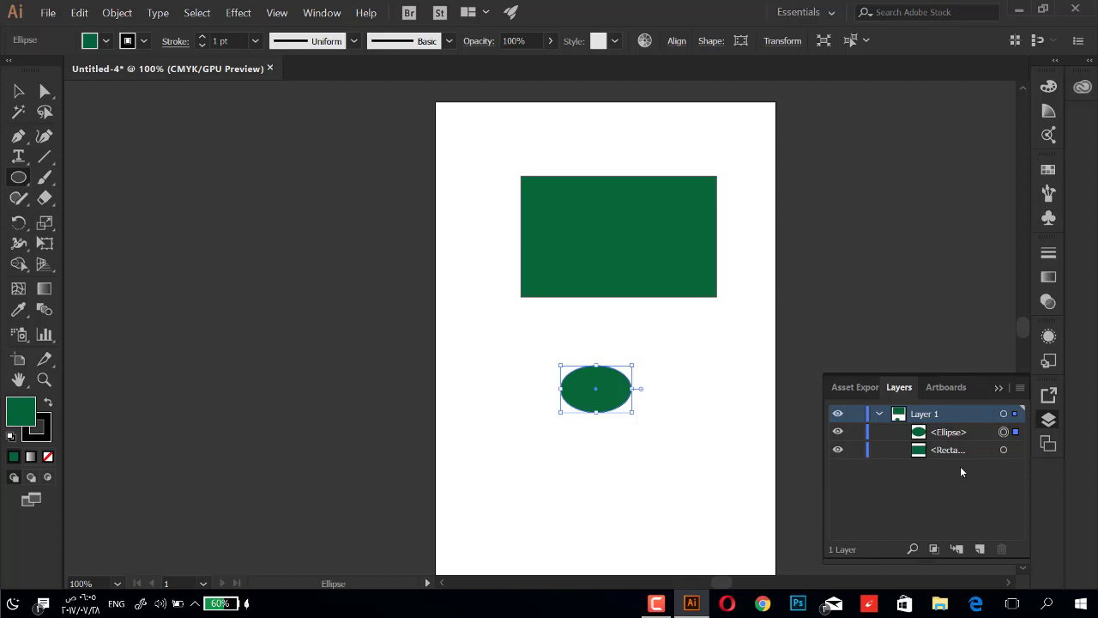
pyautogui.click(1004, 450)
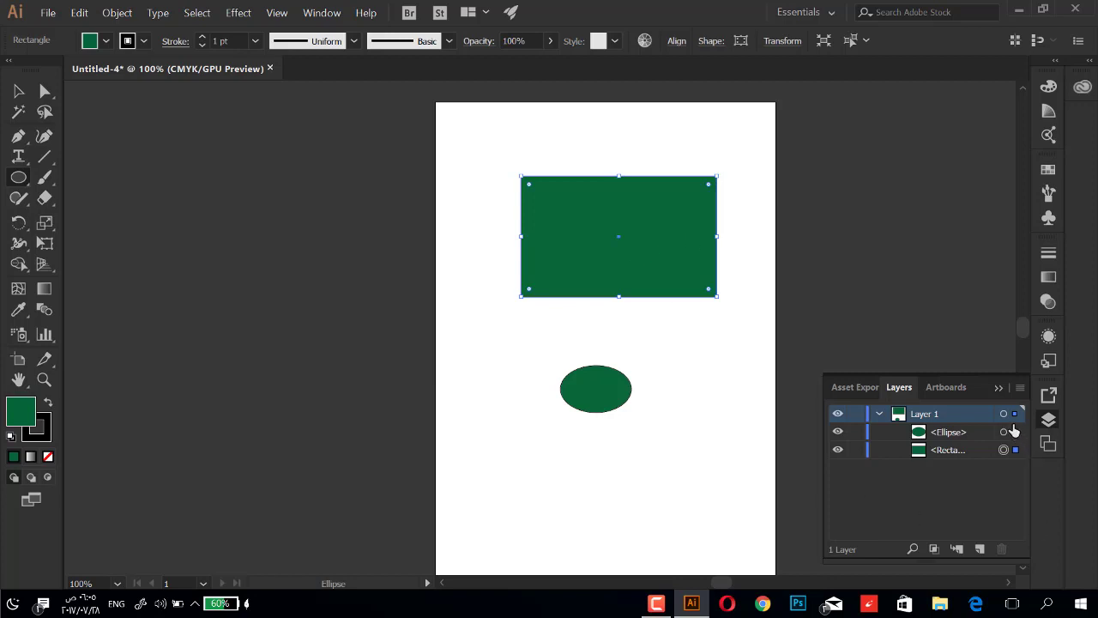
pyautogui.click(1015, 433)
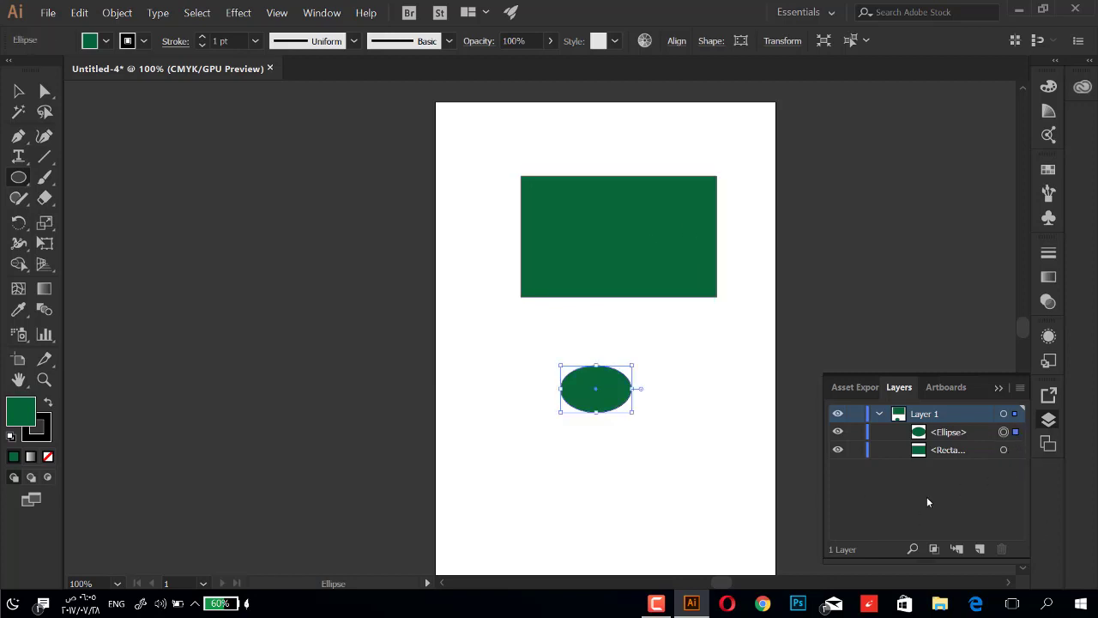
pyautogui.click(1017, 414)
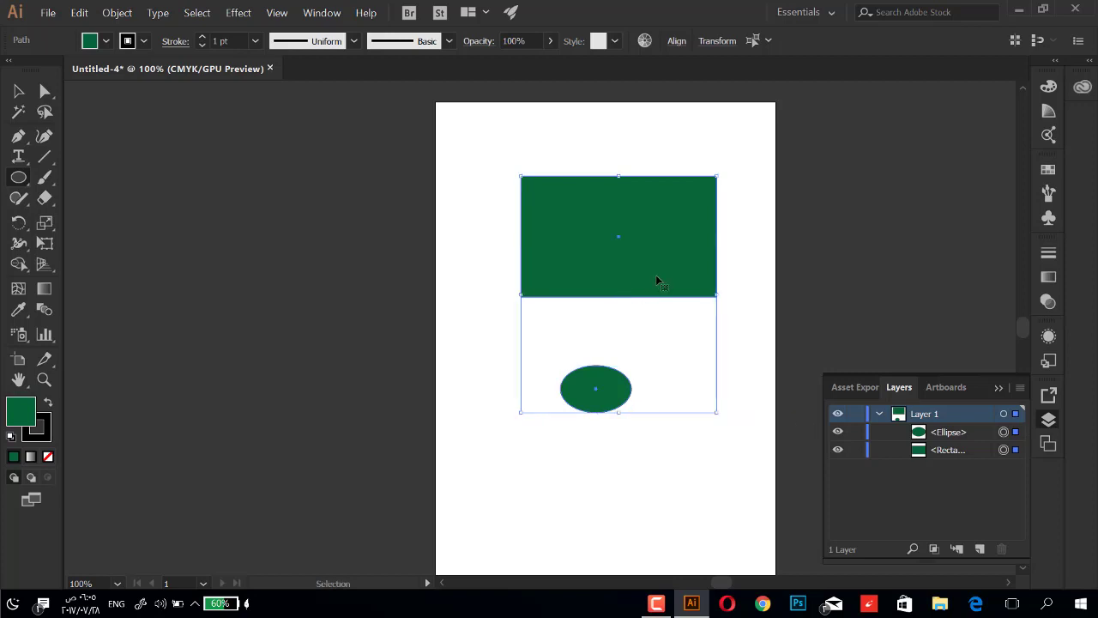
# Step: Move both shapes higher on the page, undo the stray ellipse, and collapse Layer 1
pyautogui.press('v')
pyautogui.moveTo(652, 260); pyautogui.dragTo(654, 198)
pyautogui.press('l')
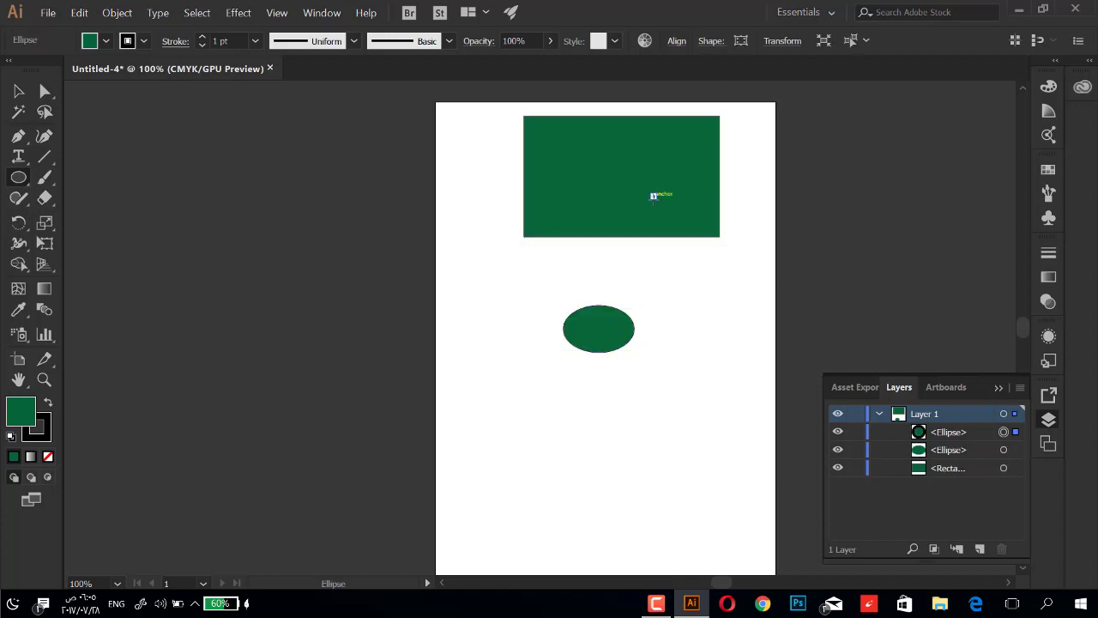
pyautogui.hotkey('ctrl', 'z')
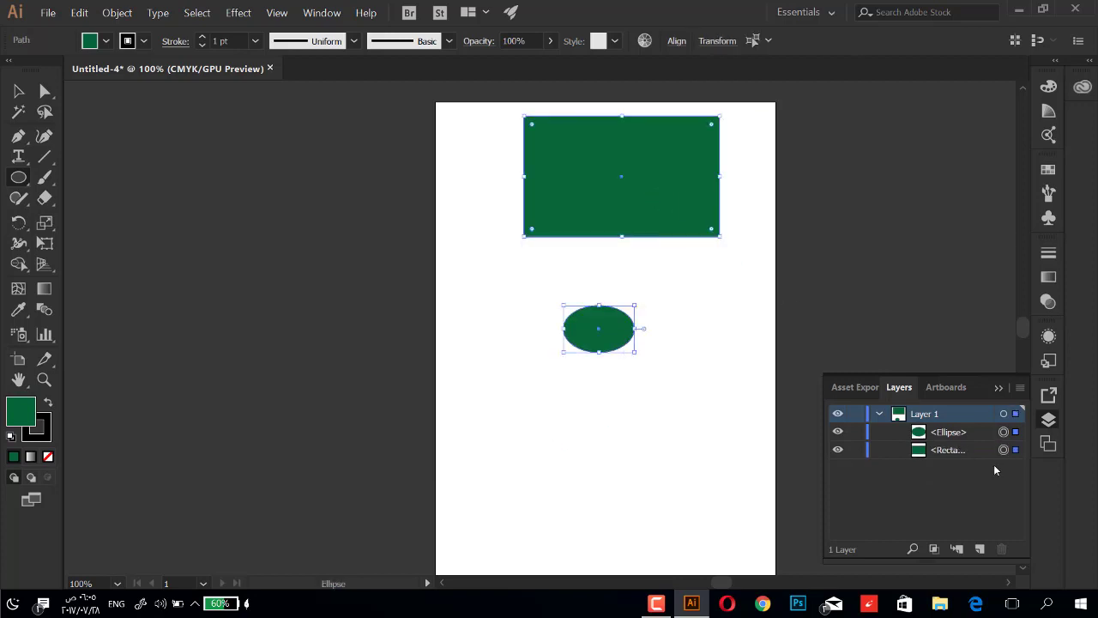
pyautogui.click(880, 415)
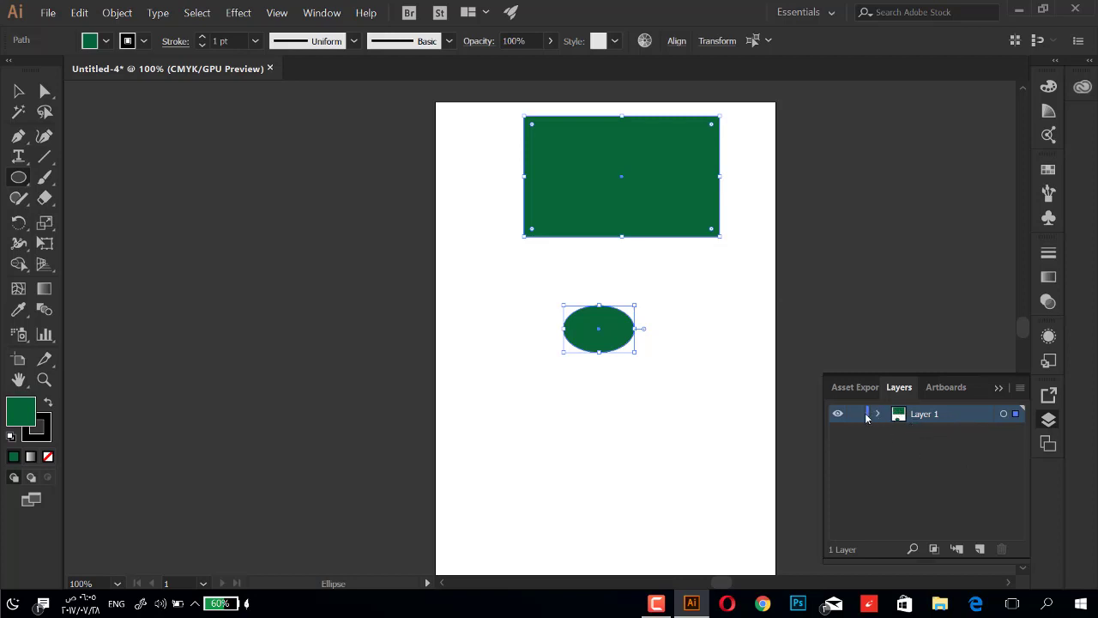
# Step: Set Layer 1's colour to Olive in Layer Options, leaving Lock unchecked
pyautogui.doubleClick(973, 416)
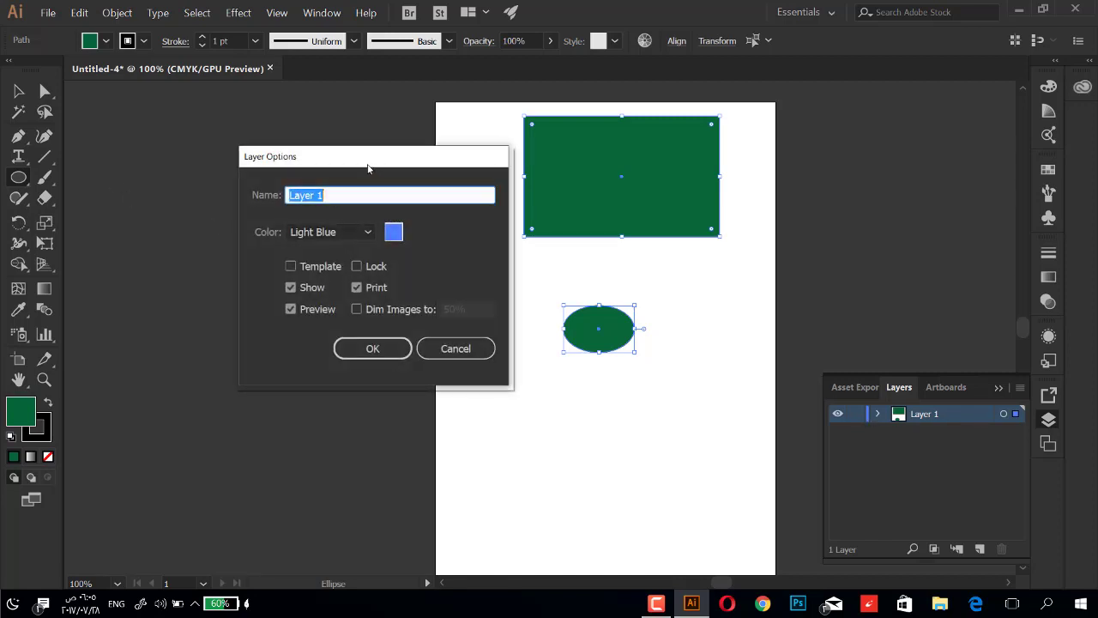
pyautogui.moveTo(368, 168); pyautogui.dragTo(367, 153)
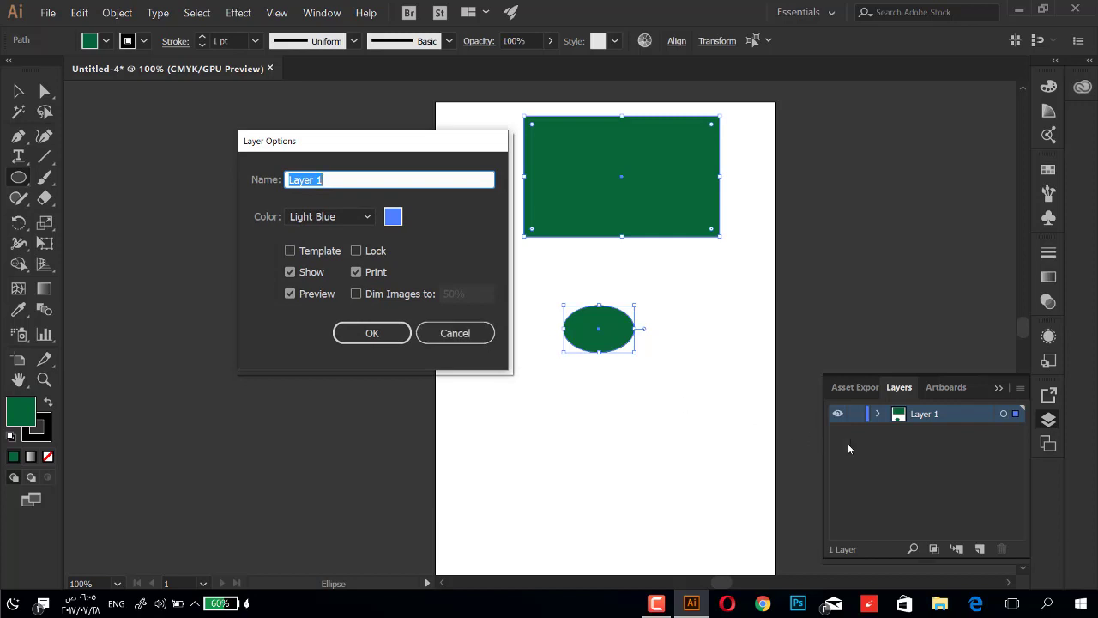
pyautogui.click(354, 179)
pyautogui.click(352, 216)
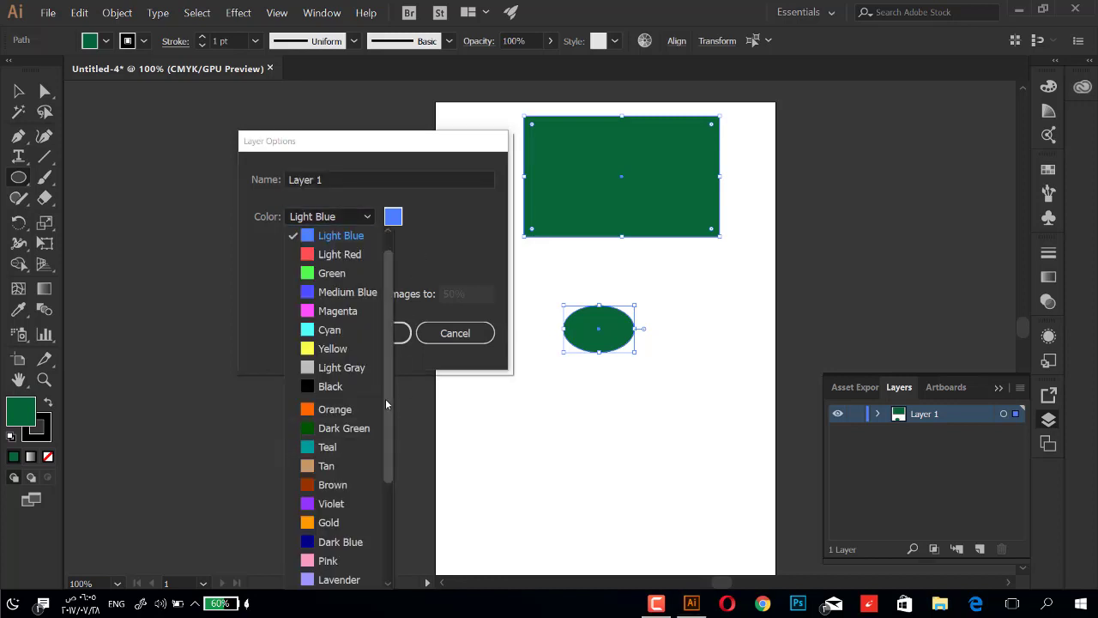
pyautogui.scroll(-3, 377, 429)
pyautogui.click(331, 488)
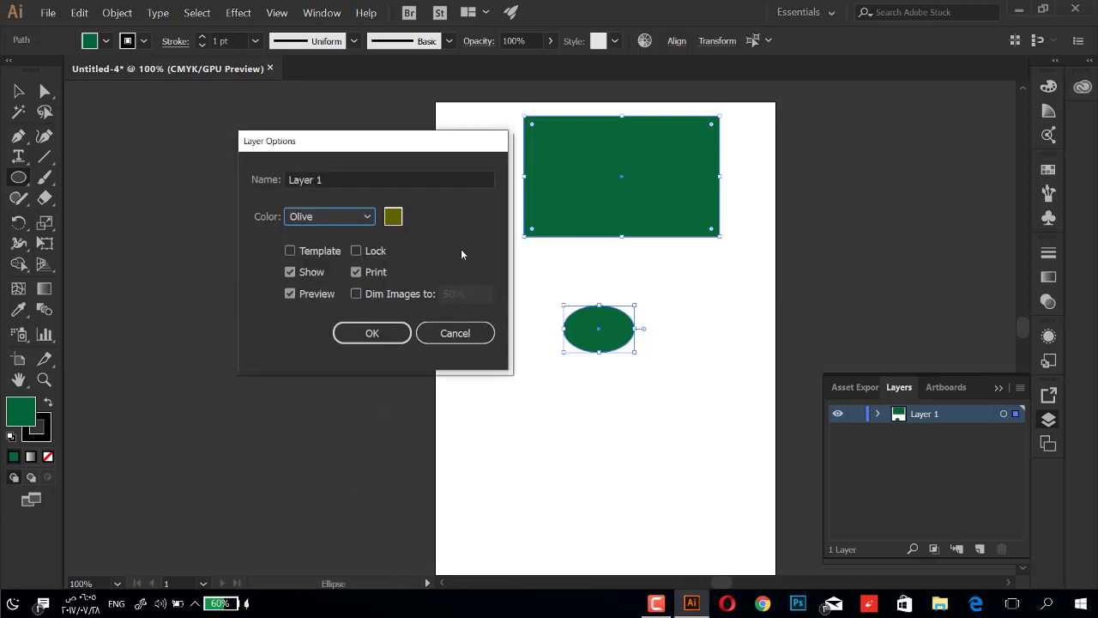
pyautogui.click(357, 251)
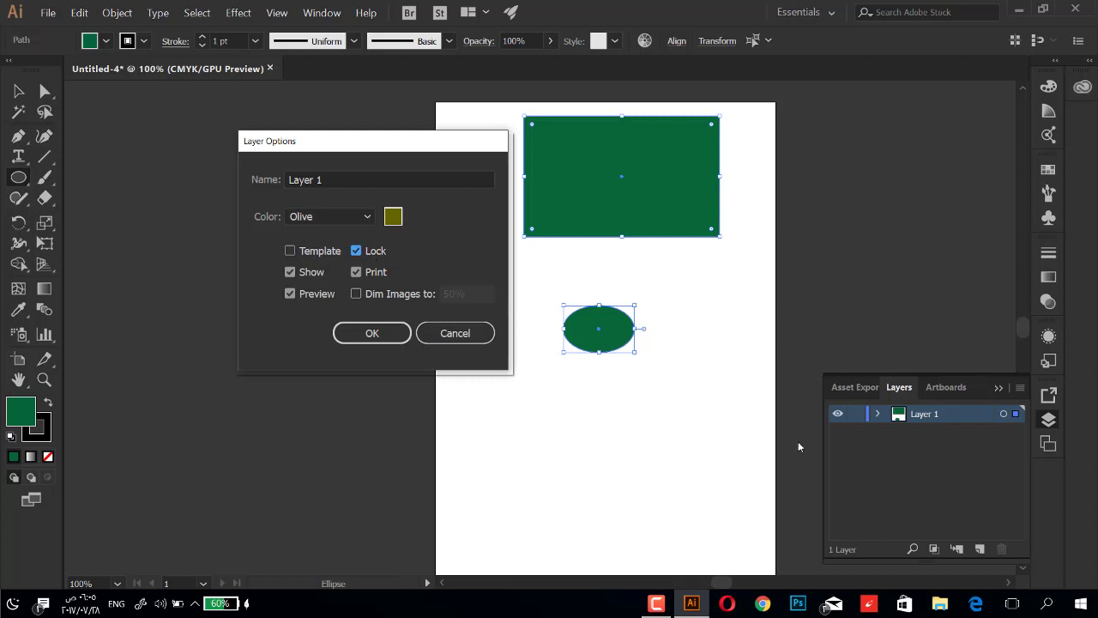
pyautogui.click(358, 250)
# Step: Turn on Dim Images to 50% and Lock in Layer 1's Layer Options
pyautogui.click(372, 296)
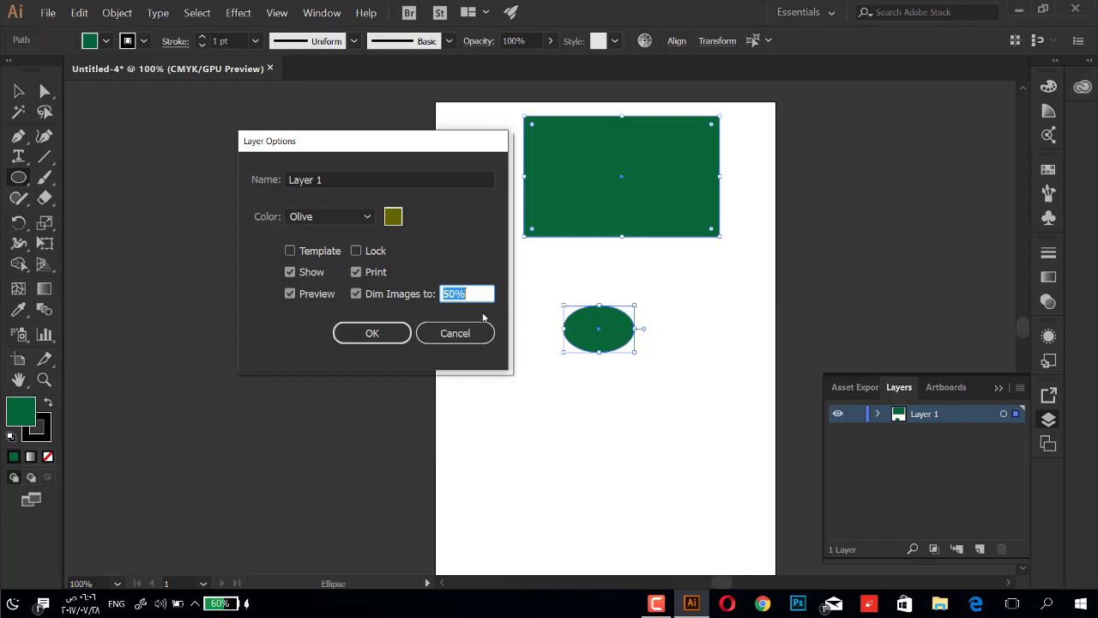
pyautogui.click(356, 250)
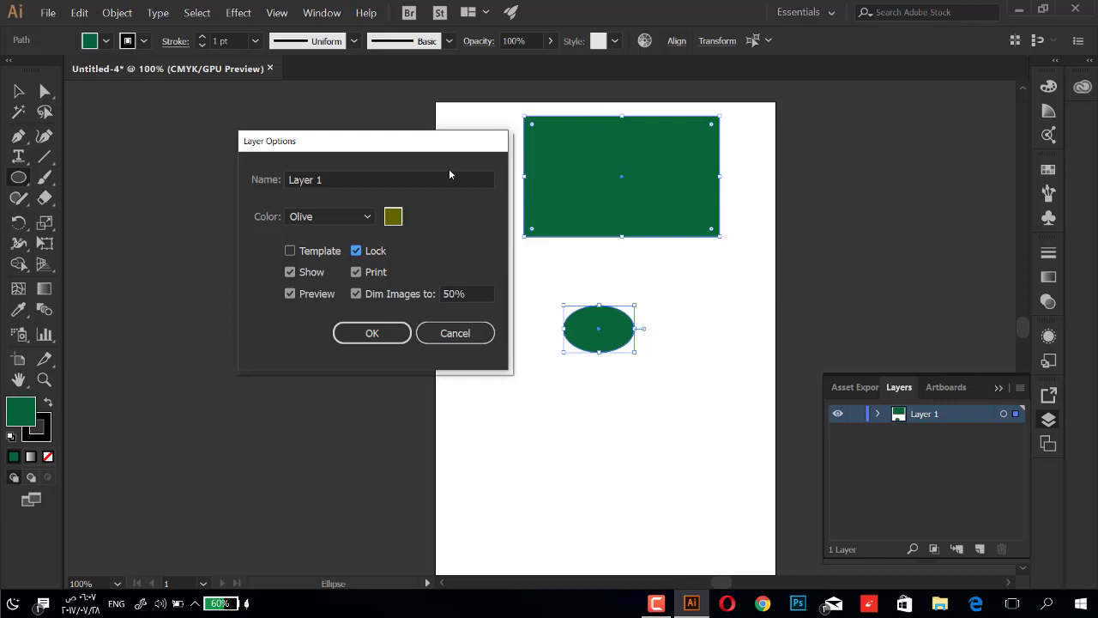
pyautogui.moveTo(418, 140); pyautogui.dragTo(519, 96)
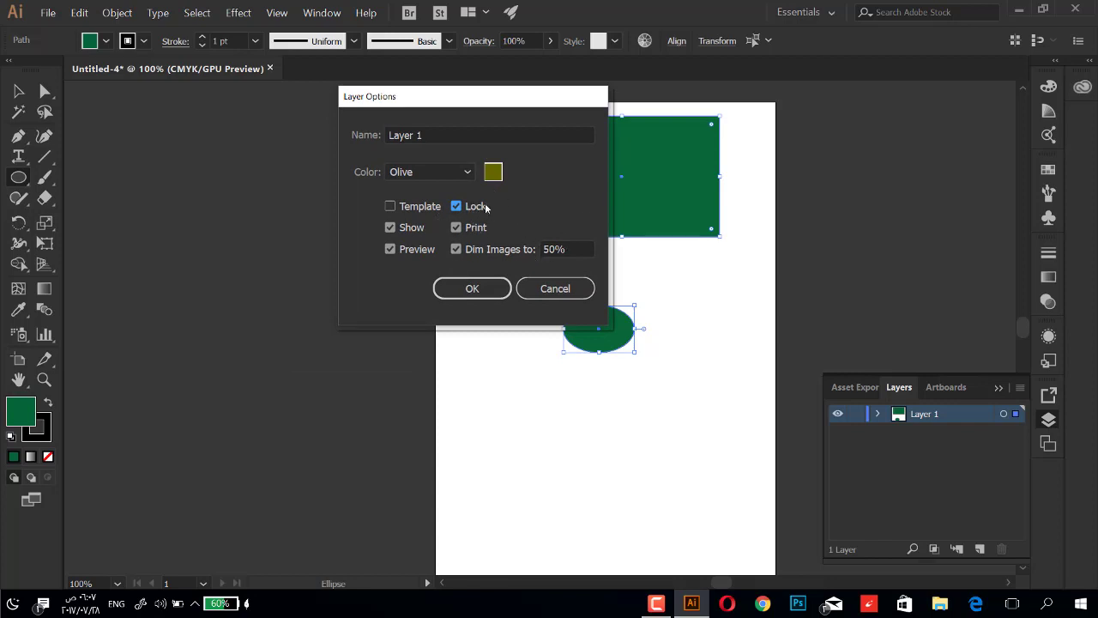
# Step: Make Layer 1 a template layer and confirm the Layer Options
pyautogui.click(390, 206)
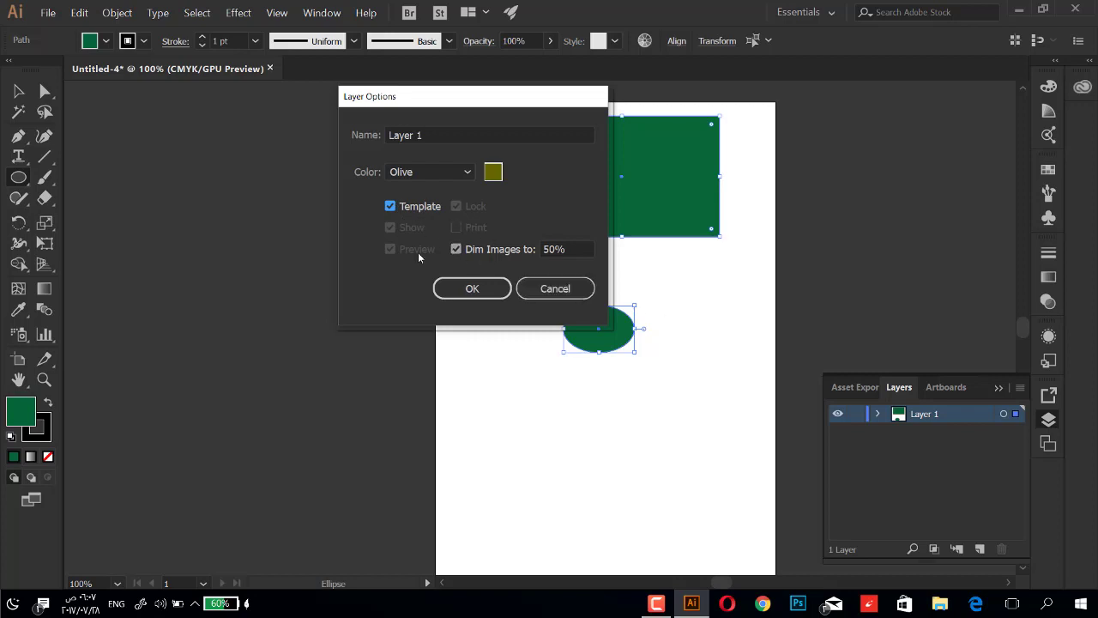
pyautogui.moveTo(477, 99)
pyautogui.mouseDown()
pyautogui.moveTo(292, 108)
pyautogui.moveTo(299, 118)
pyautogui.mouseUp()
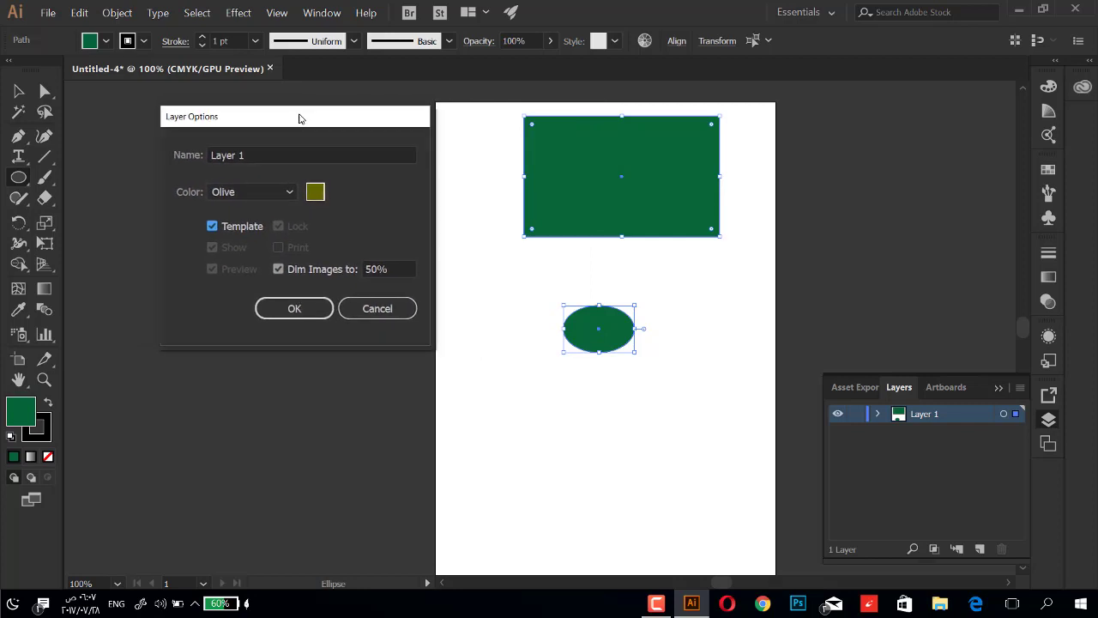
pyautogui.moveTo(299, 119); pyautogui.dragTo(299, 120)
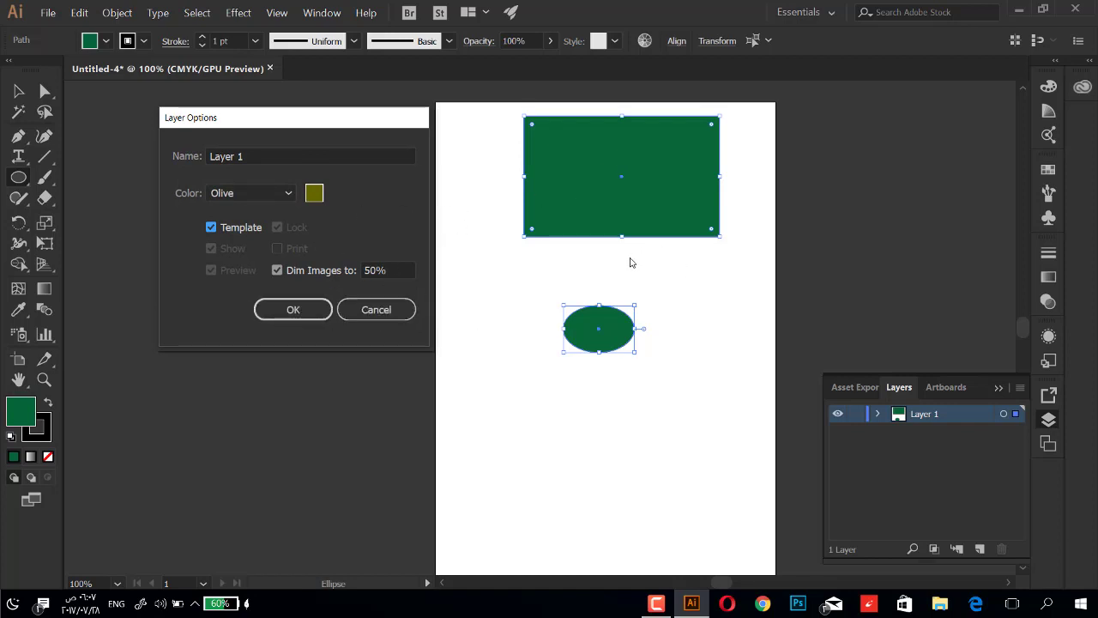
pyautogui.click(328, 314)
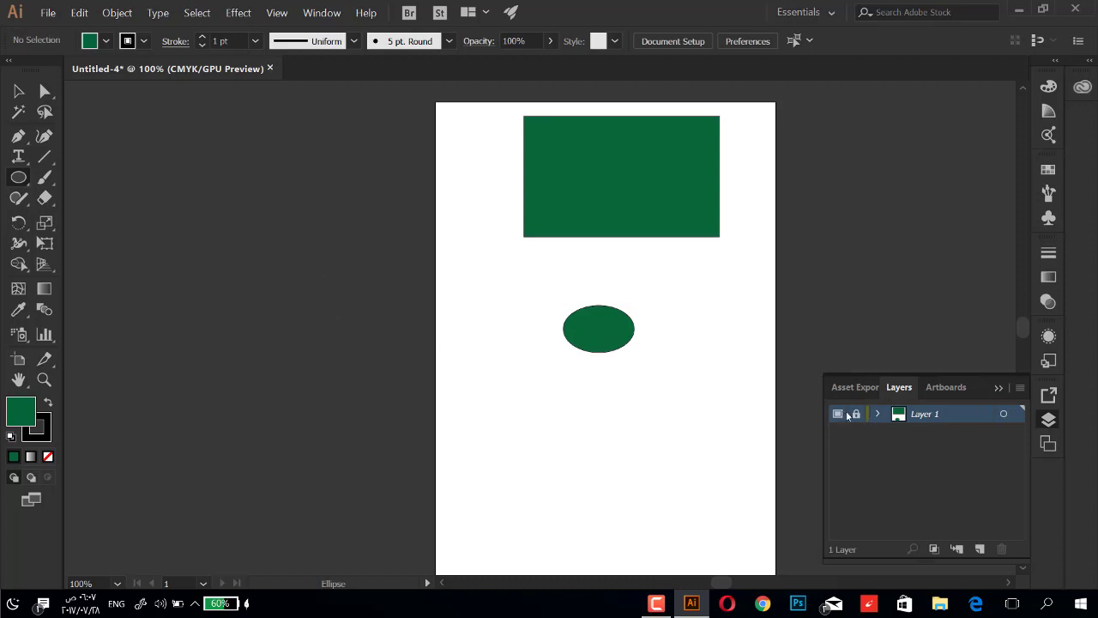
# Step: Turn Template off again in Layer 1's options so it is normal
pyautogui.doubleClick(973, 422)
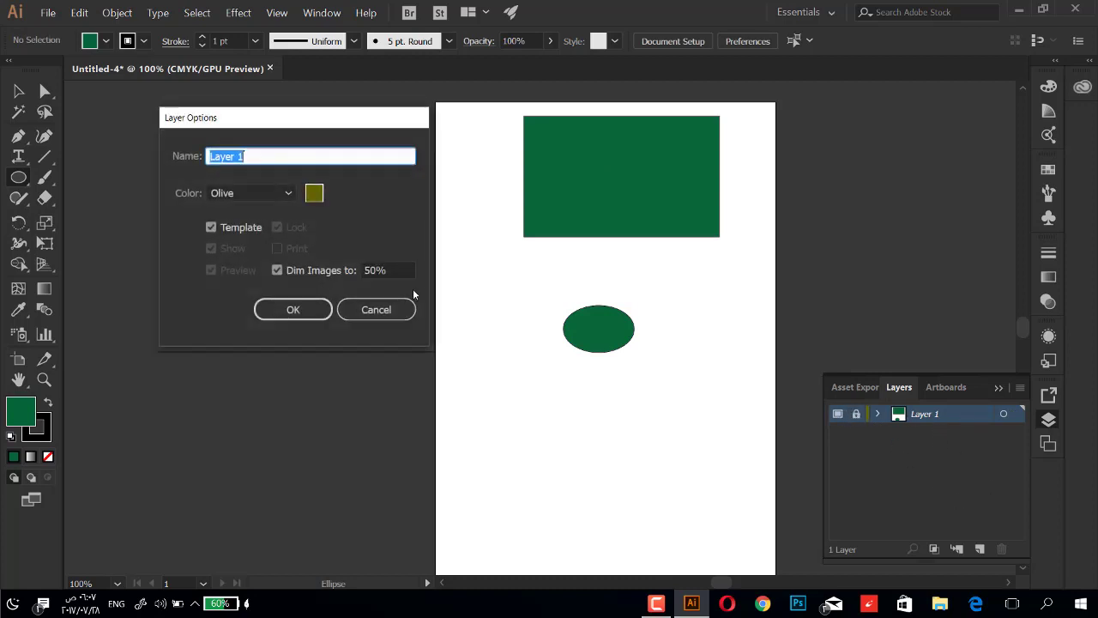
pyautogui.click(225, 230)
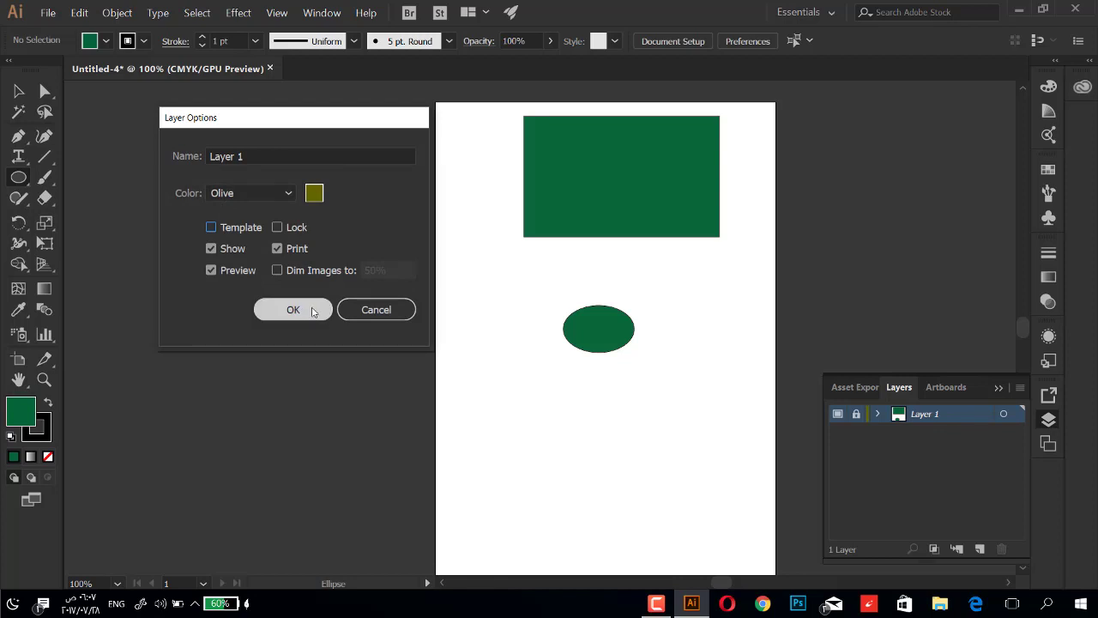
pyautogui.click(313, 313)
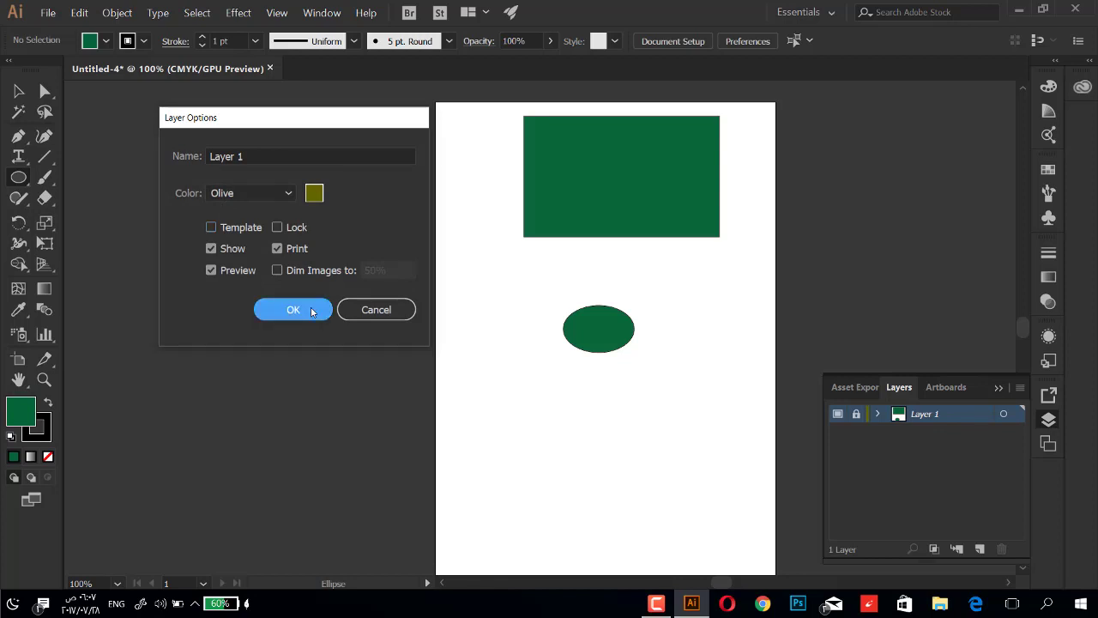
pyautogui.click(980, 550)
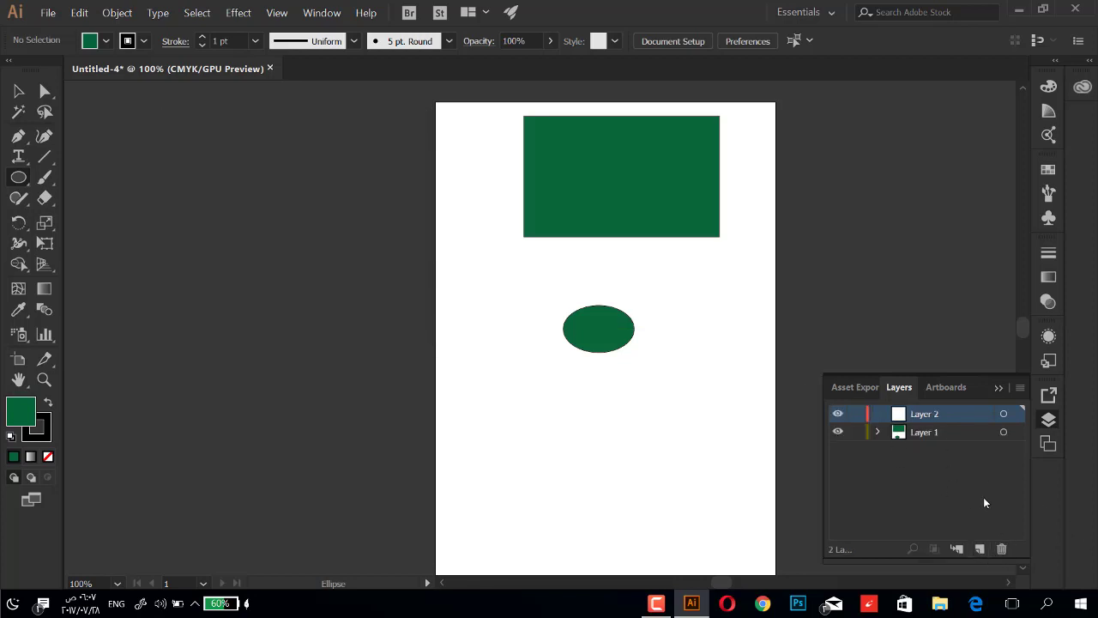
pyautogui.click(1005, 550)
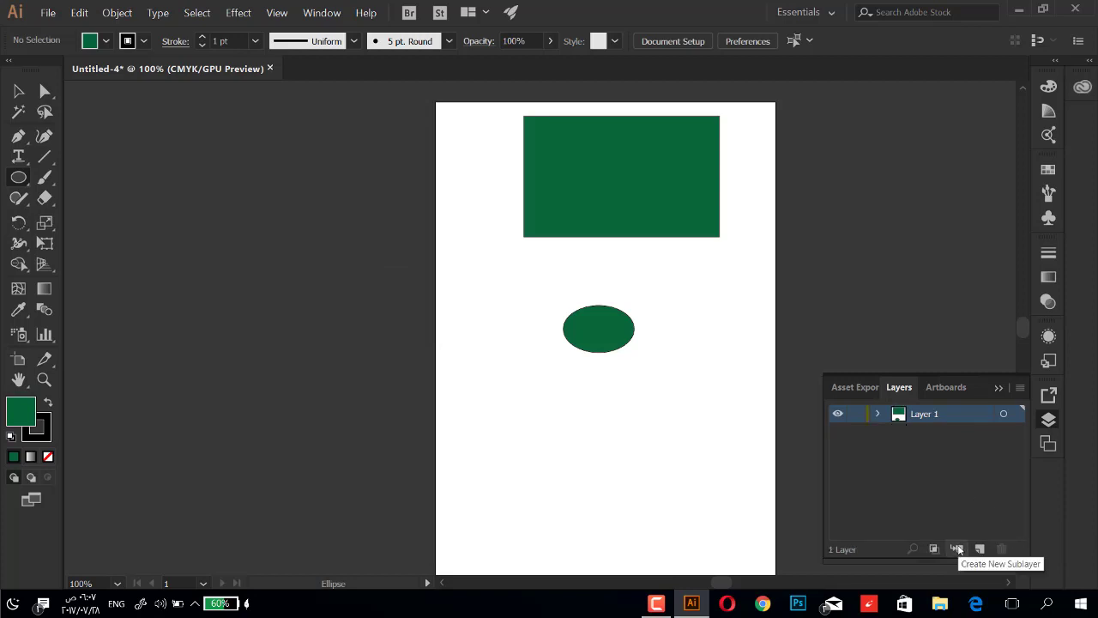
pyautogui.click(959, 549)
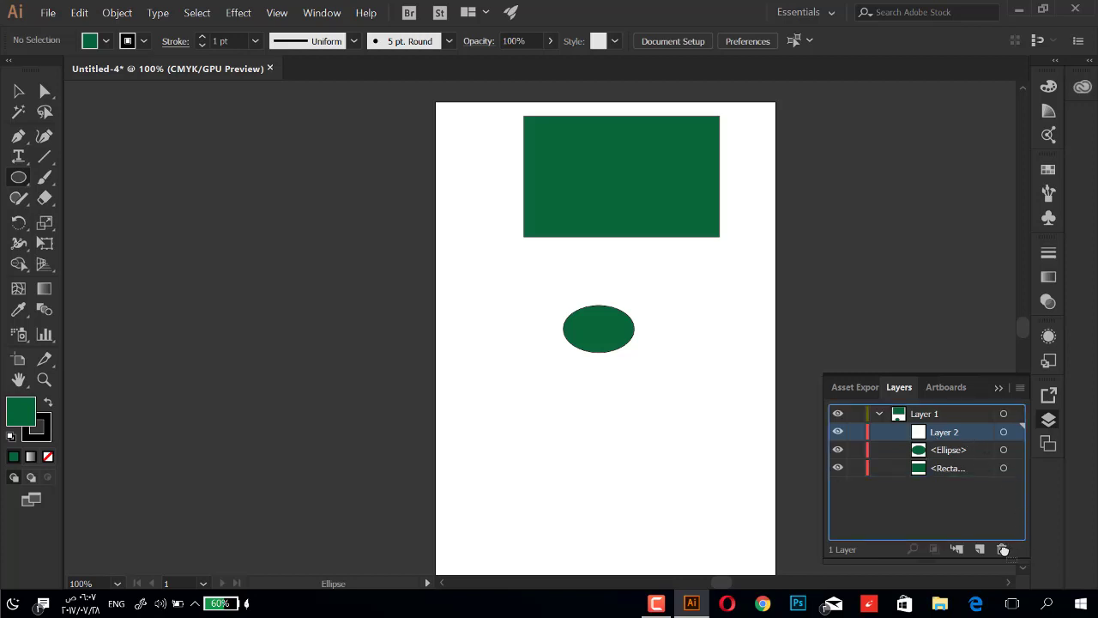
pyautogui.click(1001, 549)
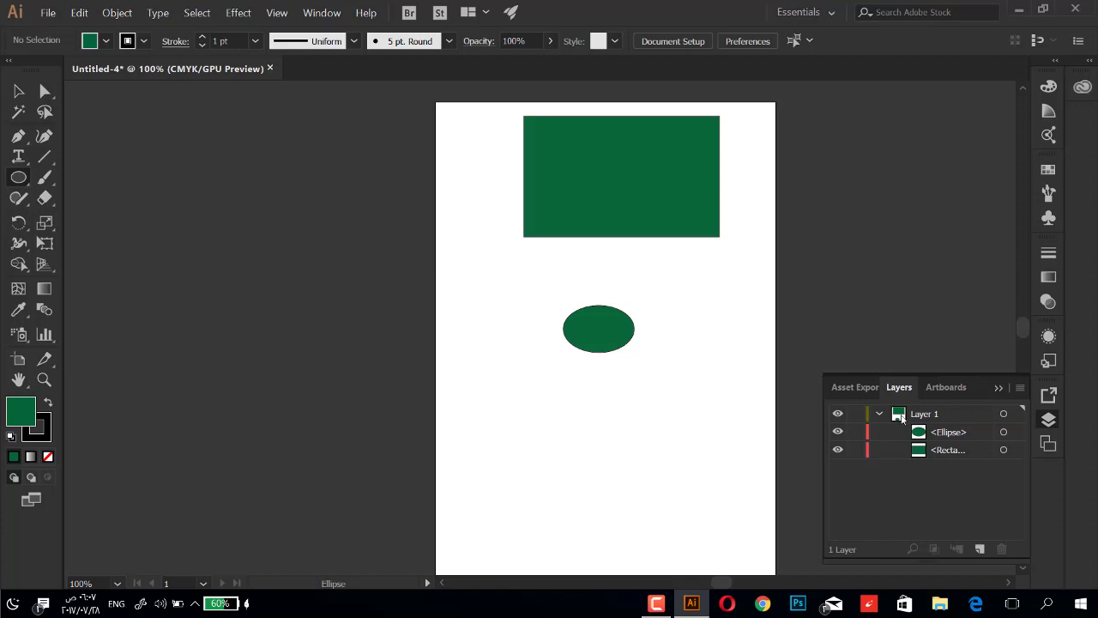
pyautogui.click(878, 414)
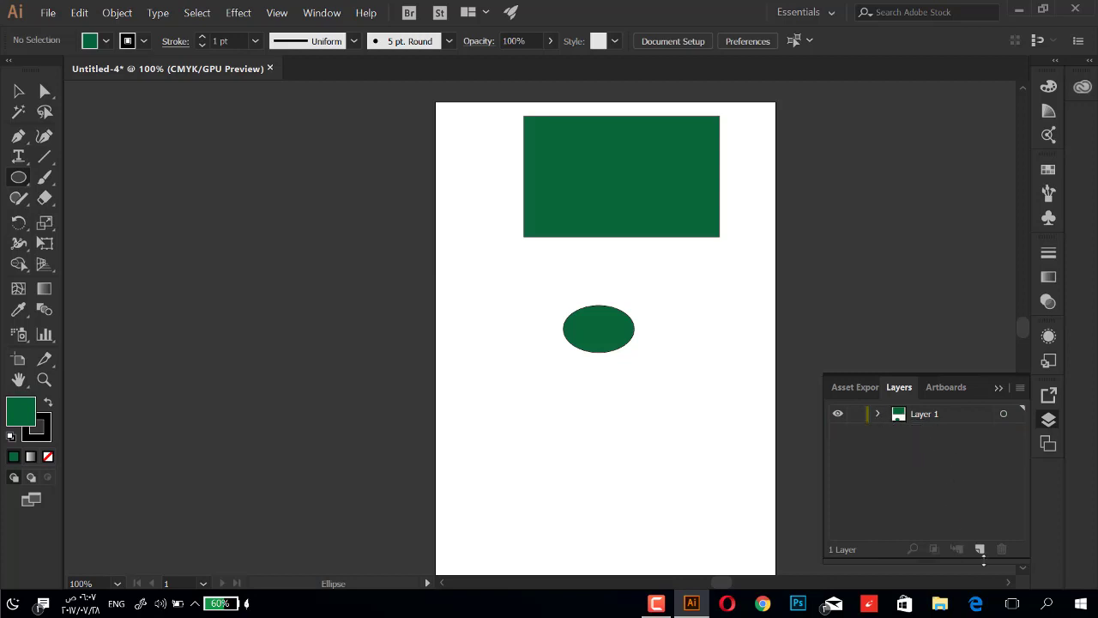
pyautogui.click(980, 549)
pyautogui.click(956, 489)
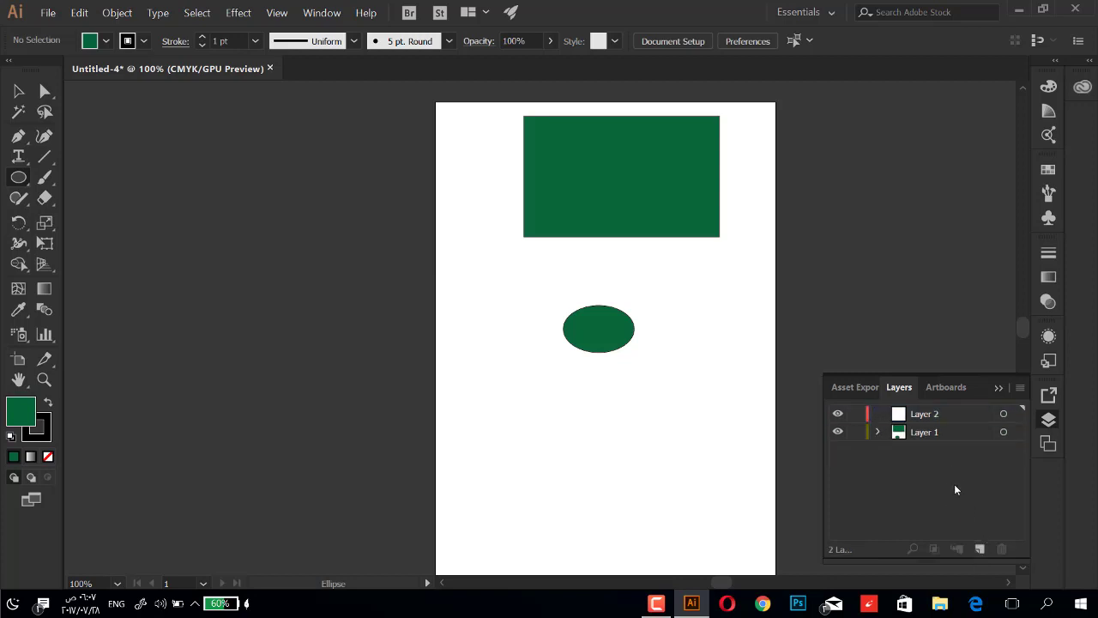
pyautogui.click(937, 435)
pyautogui.click(932, 417)
pyautogui.click(930, 444)
pyautogui.click(929, 434)
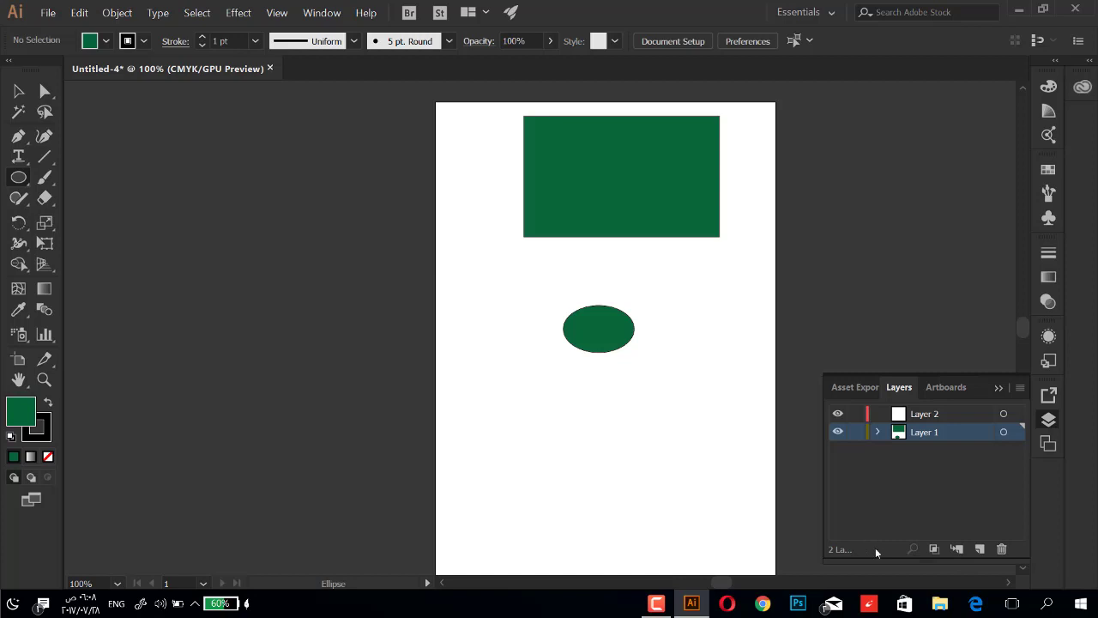
pyautogui.click(984, 501)
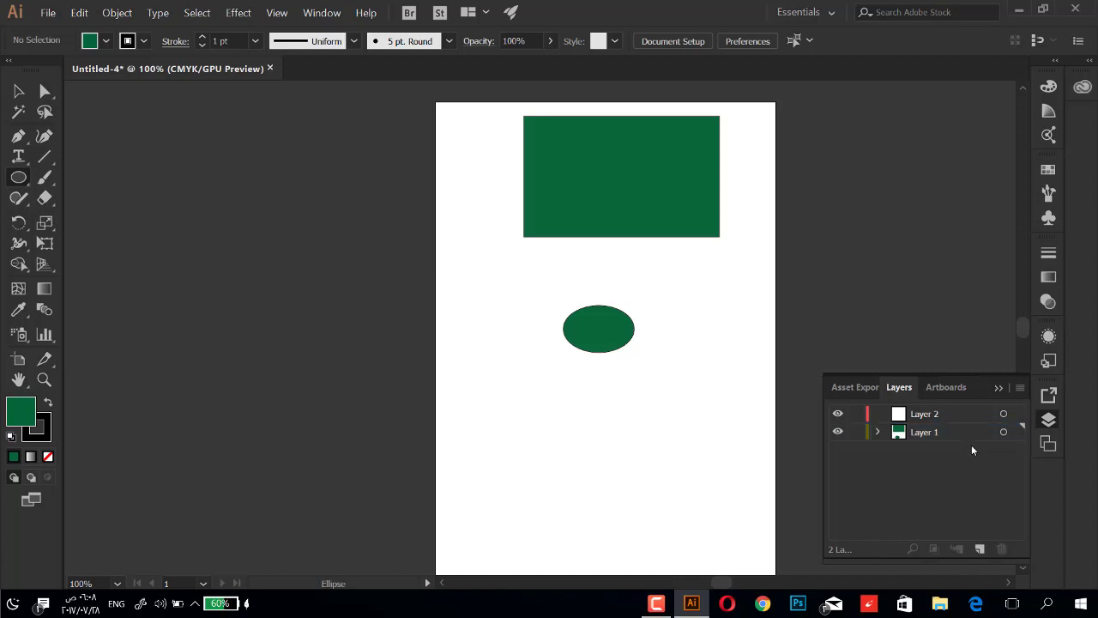
pyautogui.moveTo(944, 415); pyautogui.dragTo(1006, 548)
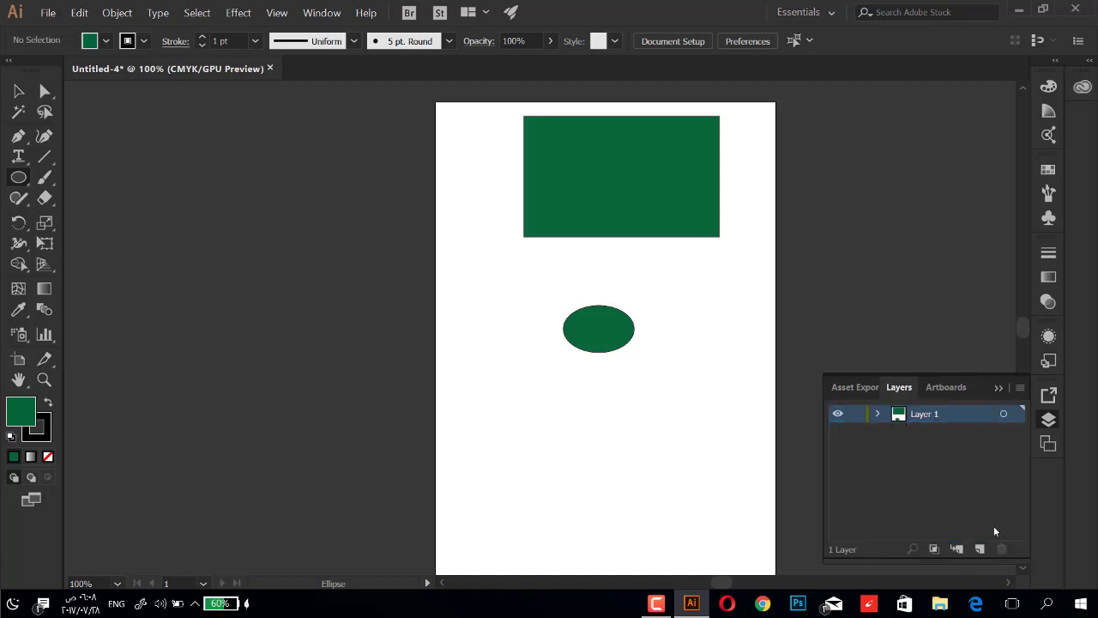
# Step: Dismiss the Layers flyout menu, expand Layer 1, and select its Ellipse and Rectangle items
pyautogui.click(1020, 388)
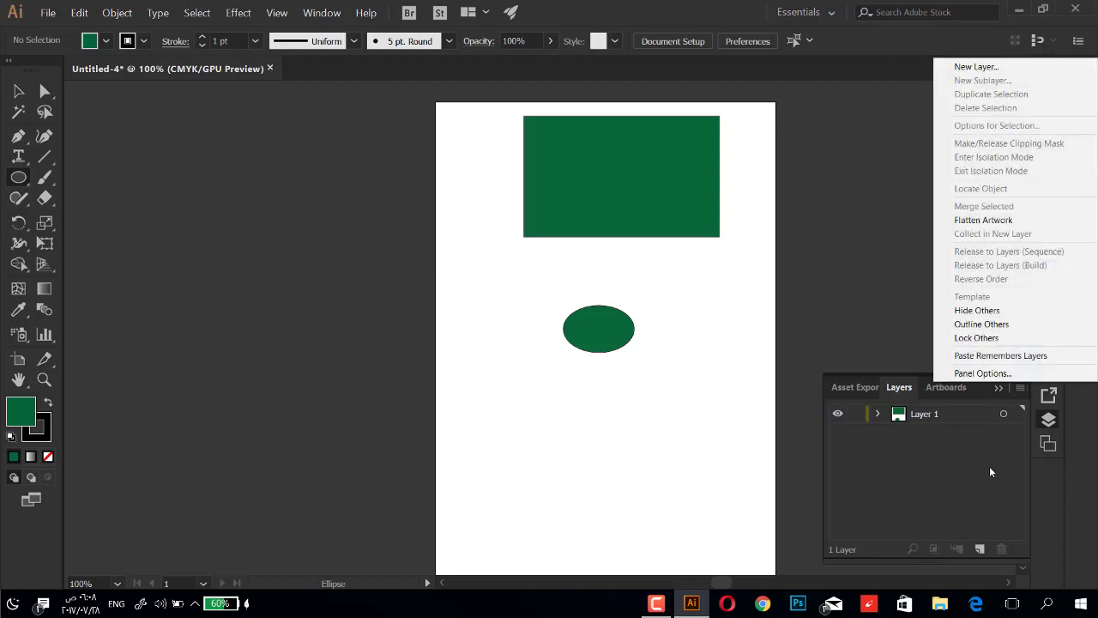
pyautogui.click(944, 465)
pyautogui.click(879, 414)
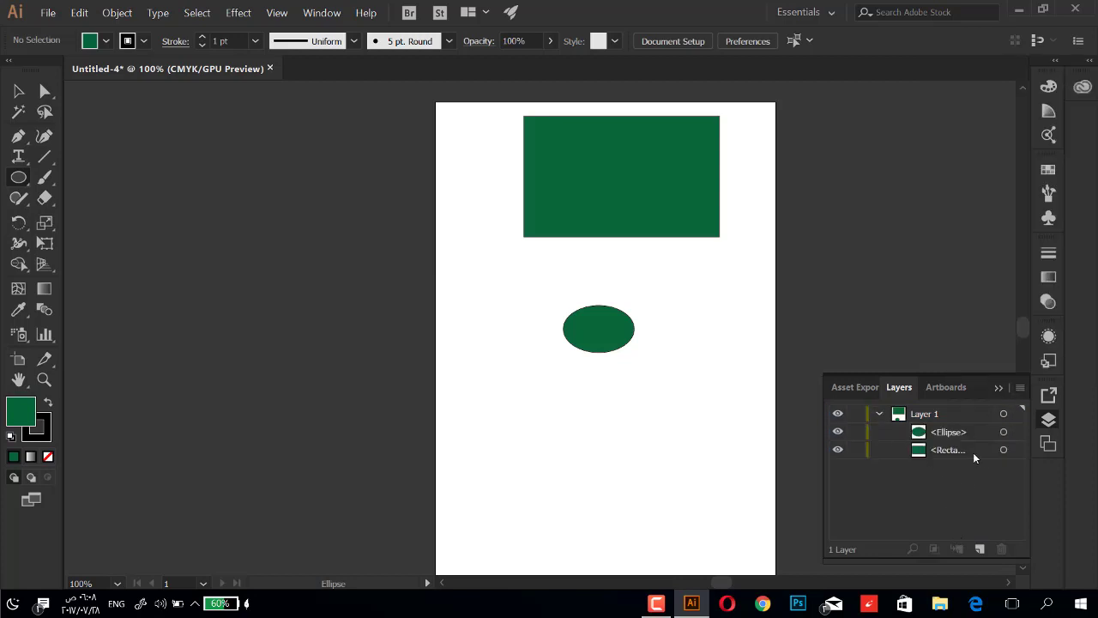
pyautogui.click(954, 433)
pyautogui.click(948, 449)
pyautogui.click(955, 479)
# Step: Collapse and select Layer 1, then close the Layers panel
pyautogui.click(888, 413)
pyautogui.click(879, 414)
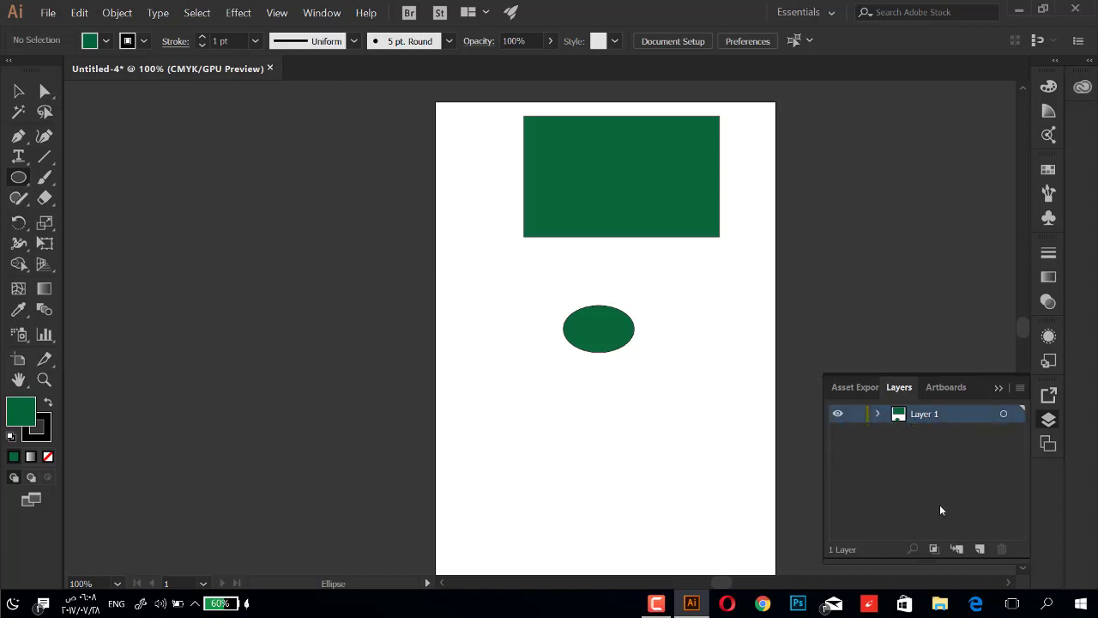
pyautogui.click(940, 485)
pyautogui.click(932, 414)
pyautogui.click(998, 388)
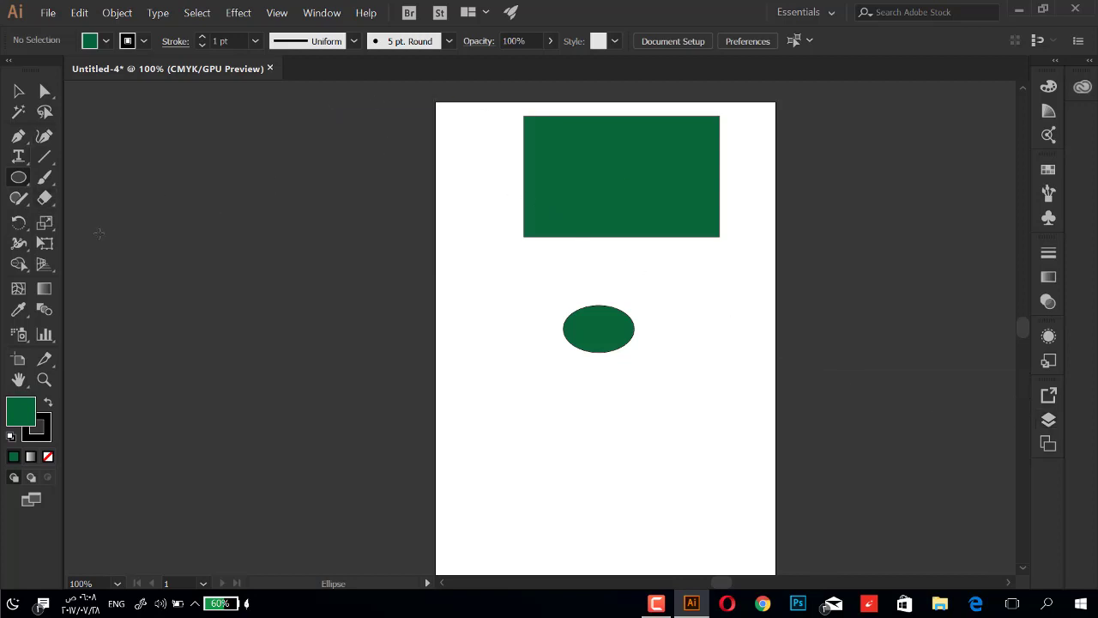
pyautogui.click(1075, 11)
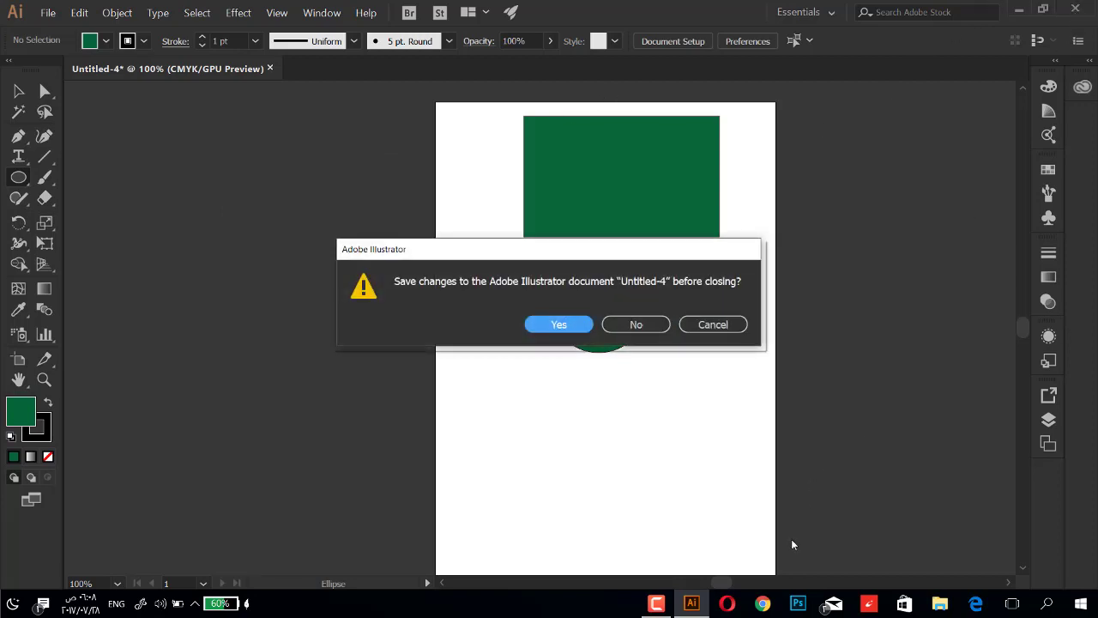
pyautogui.click(658, 331)
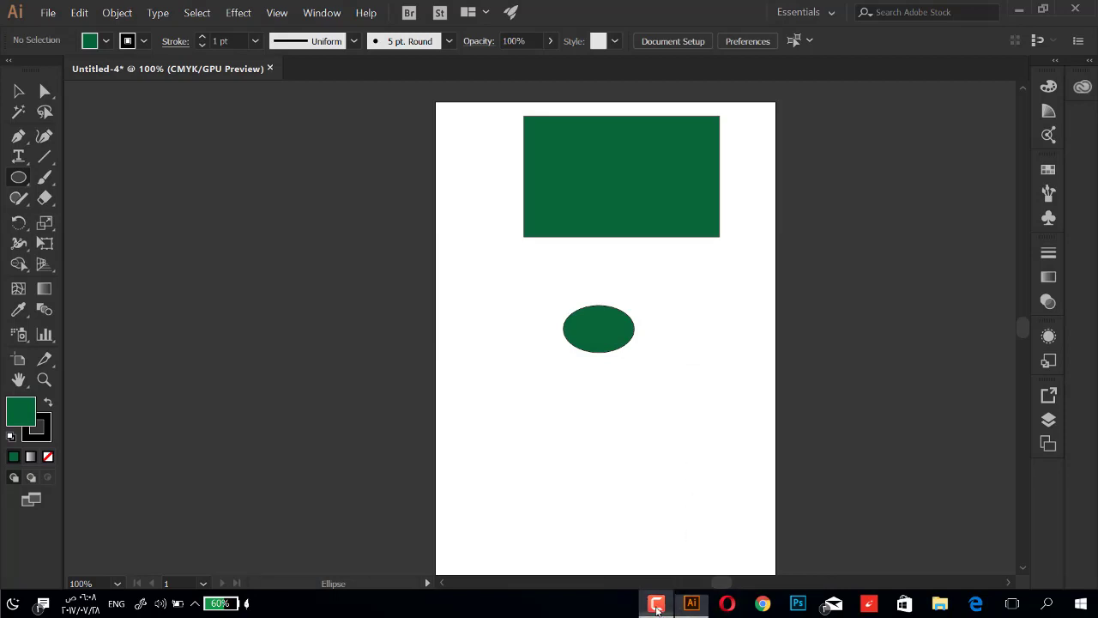
pyautogui.click(657, 603)
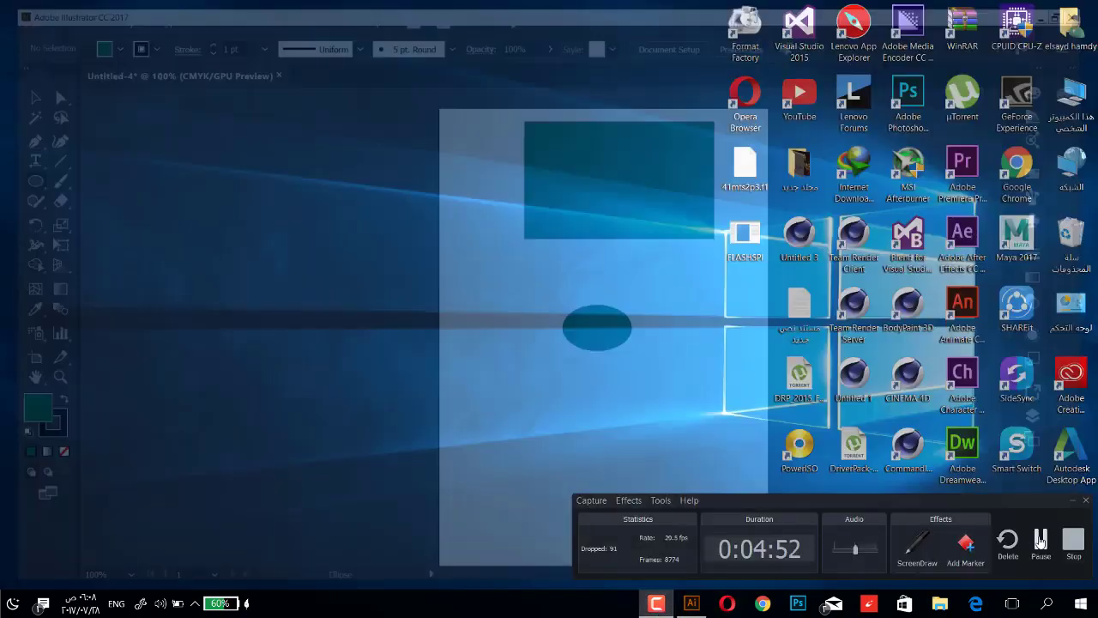